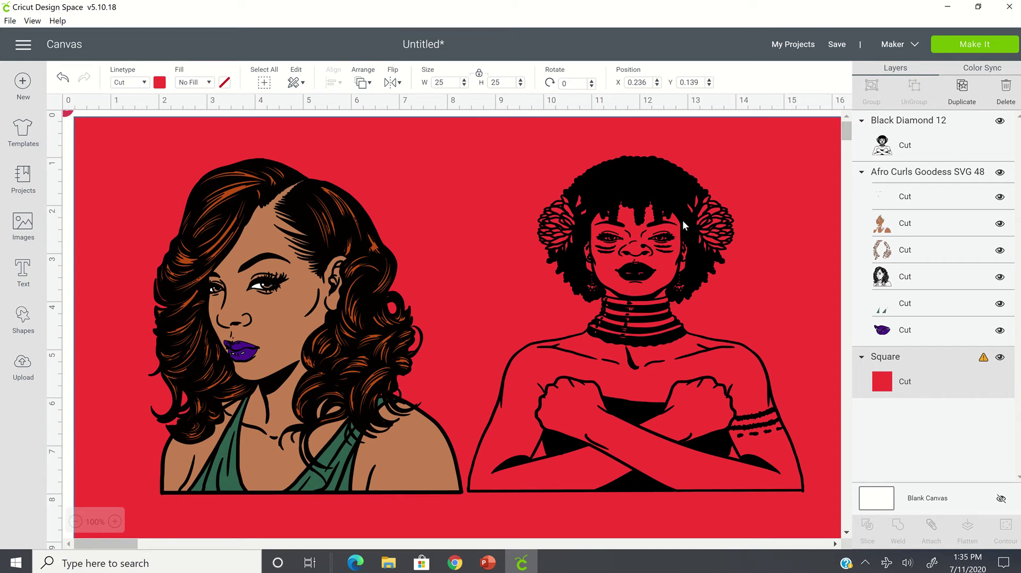
Recolour the curly-hair portrait's lips from purple to dark red after trying brown, then select the whole portrait.
click(306, 256)
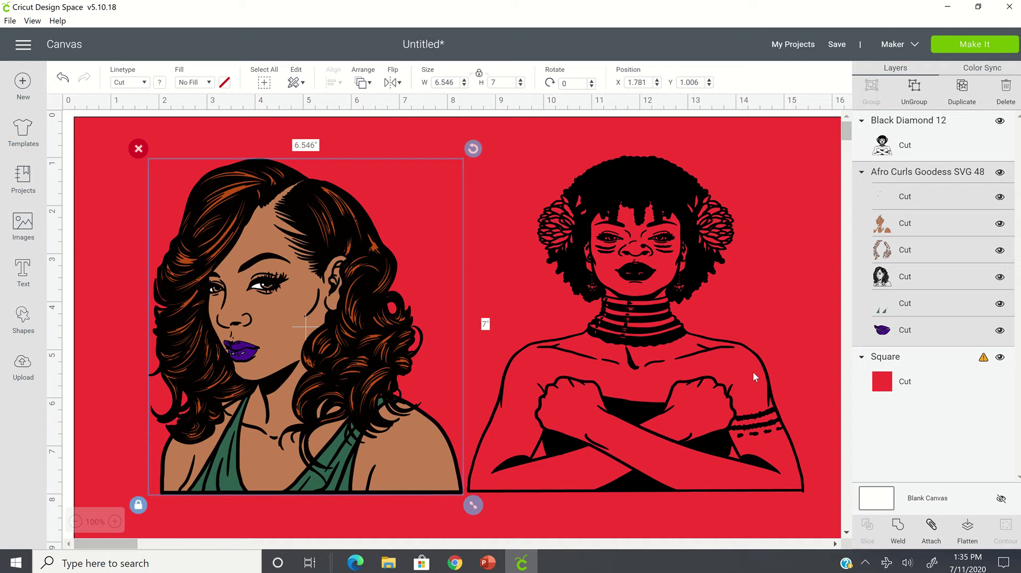
click(506, 246)
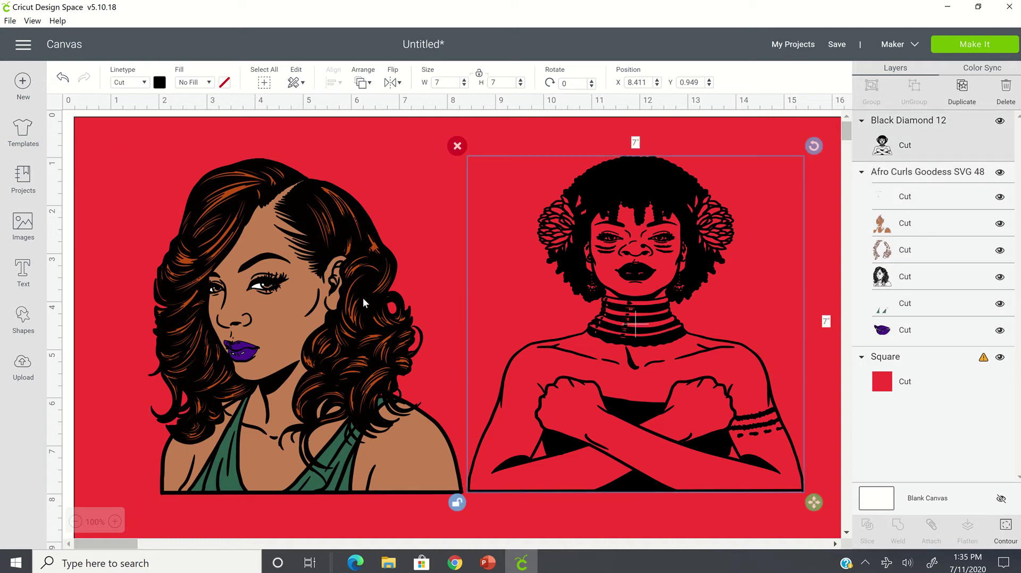
click(363, 300)
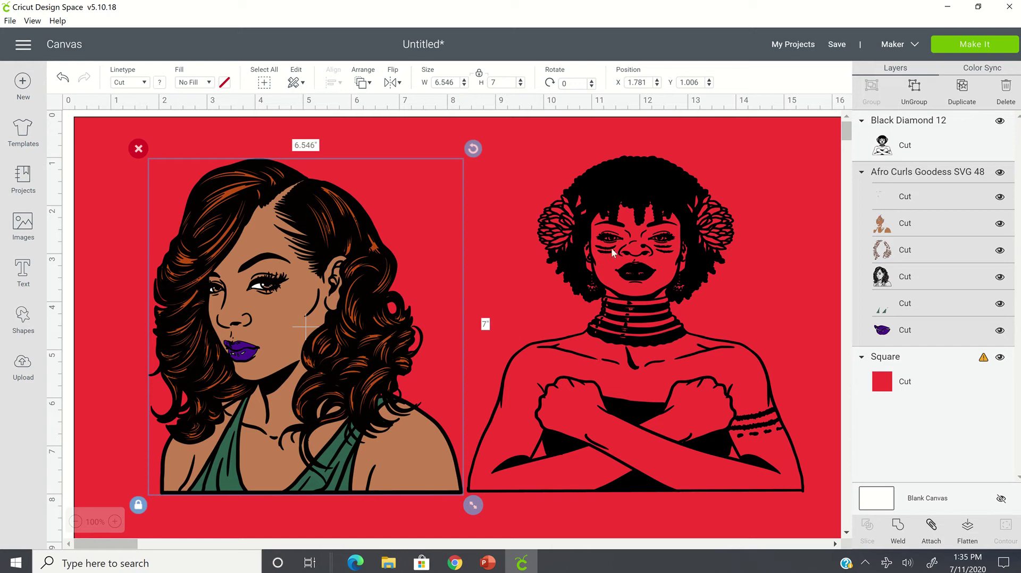
click(937, 335)
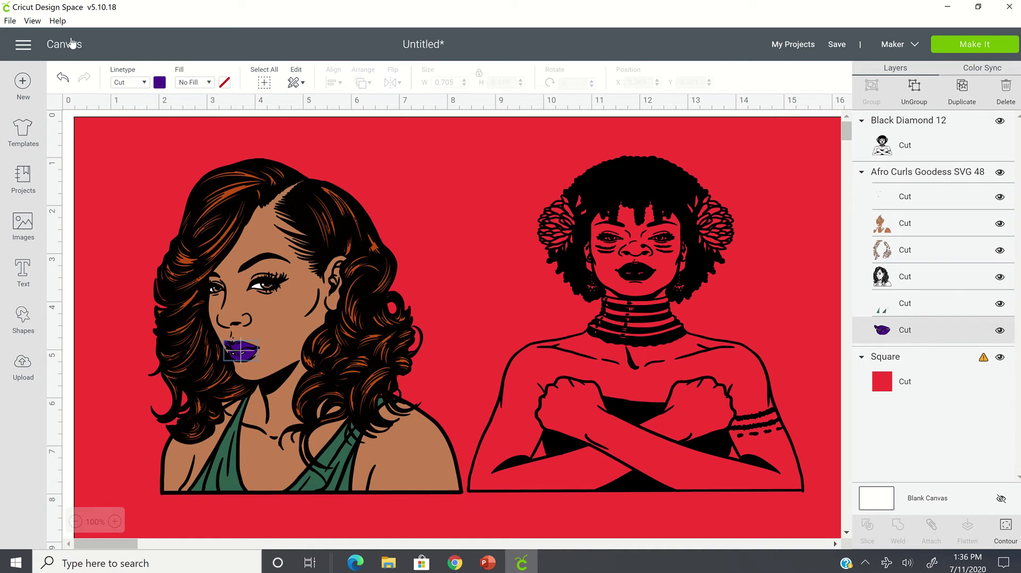
click(158, 83)
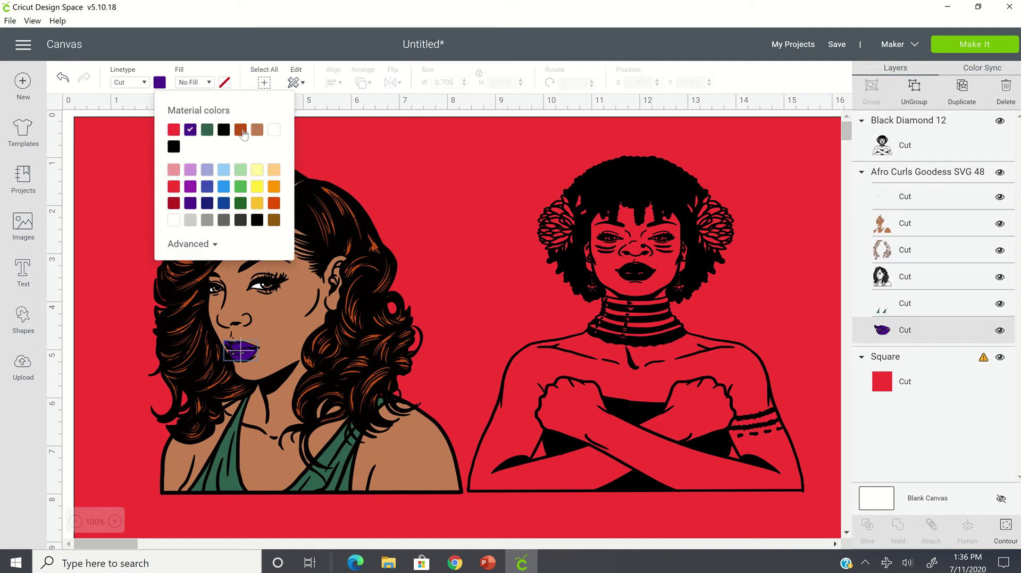
click(240, 135)
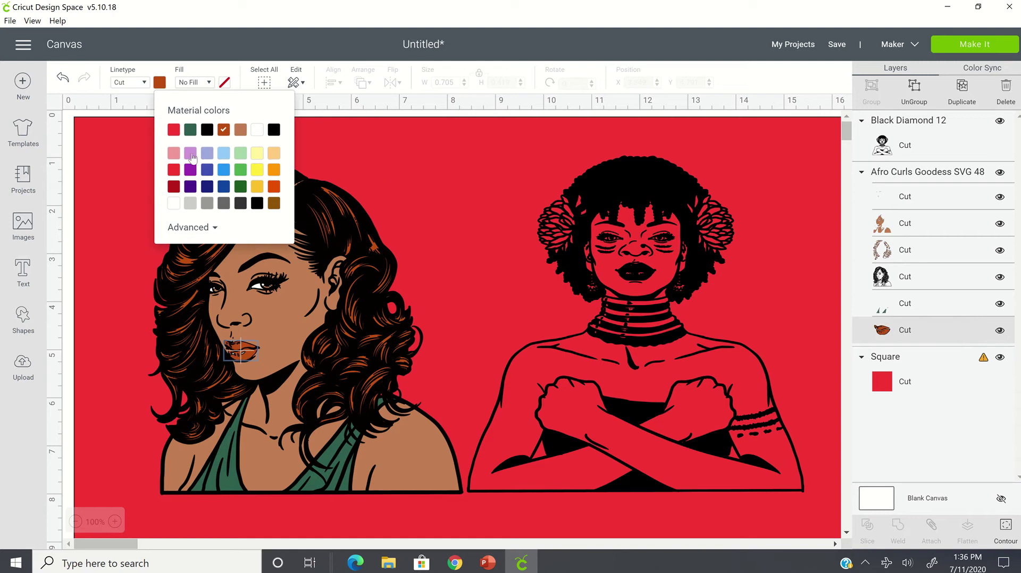
click(174, 187)
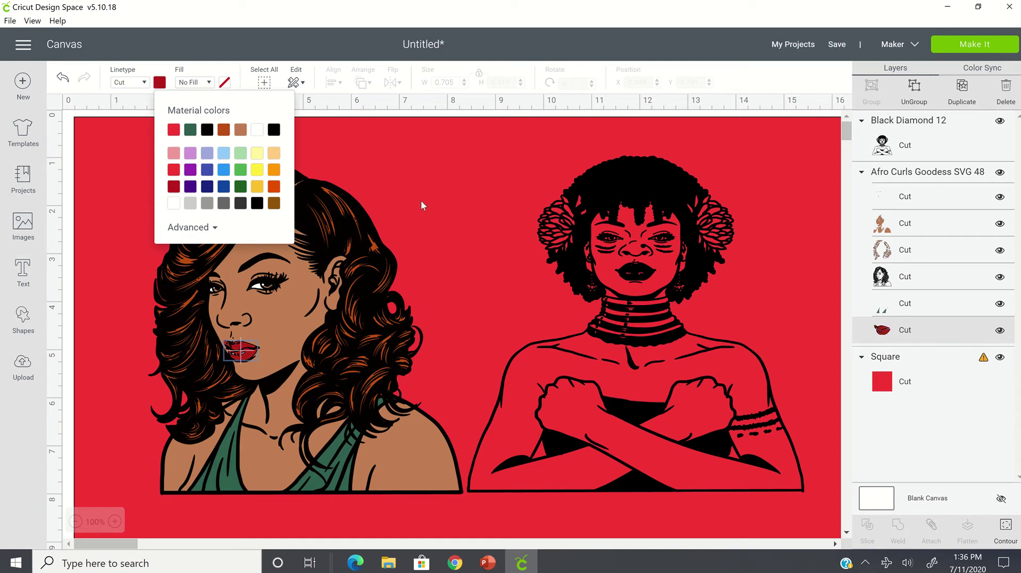
click(410, 198)
click(396, 204)
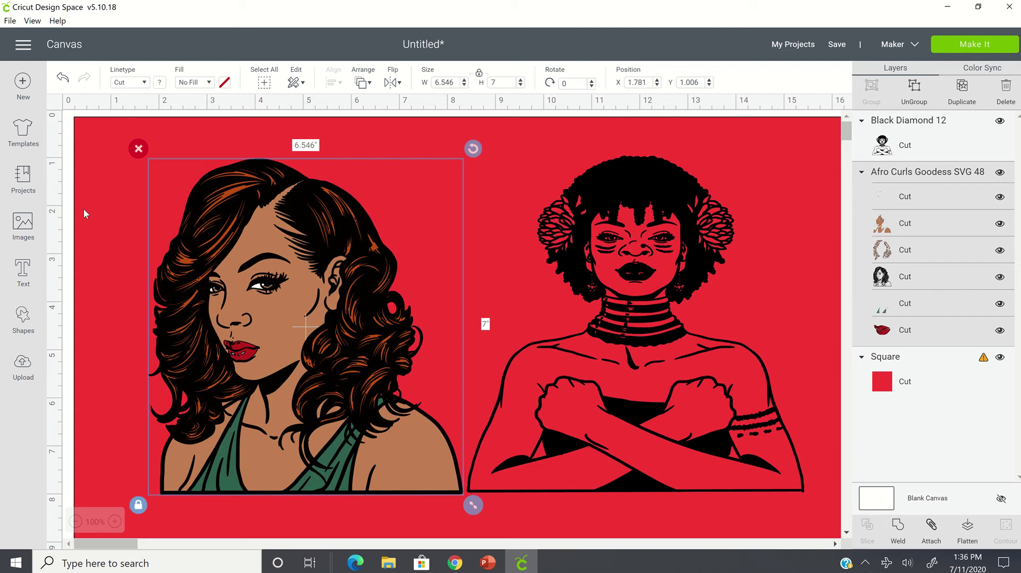
Delete the curly-hair portrait and re-insert the wavy-hair image from the uploads.
click(138, 148)
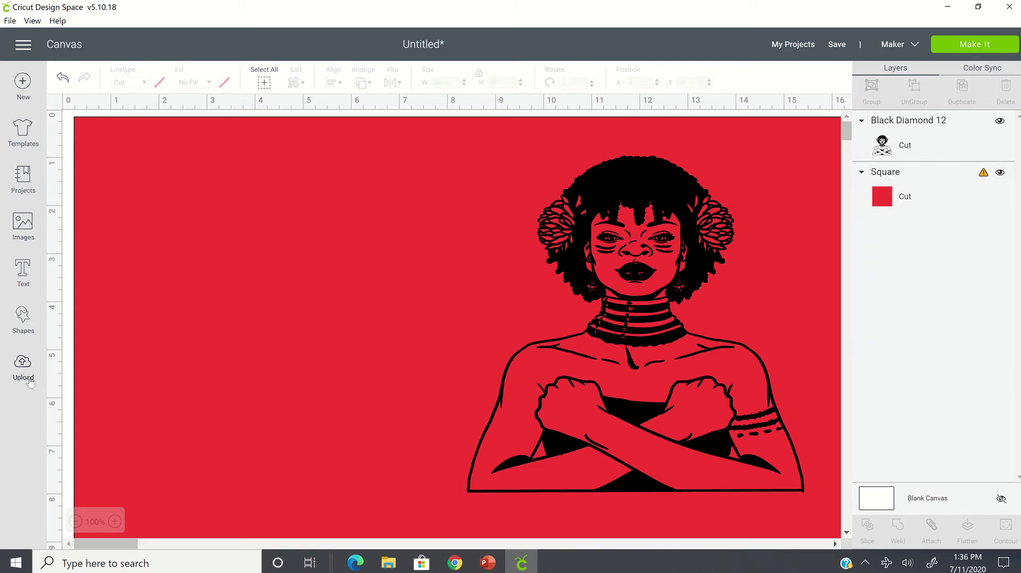
click(23, 367)
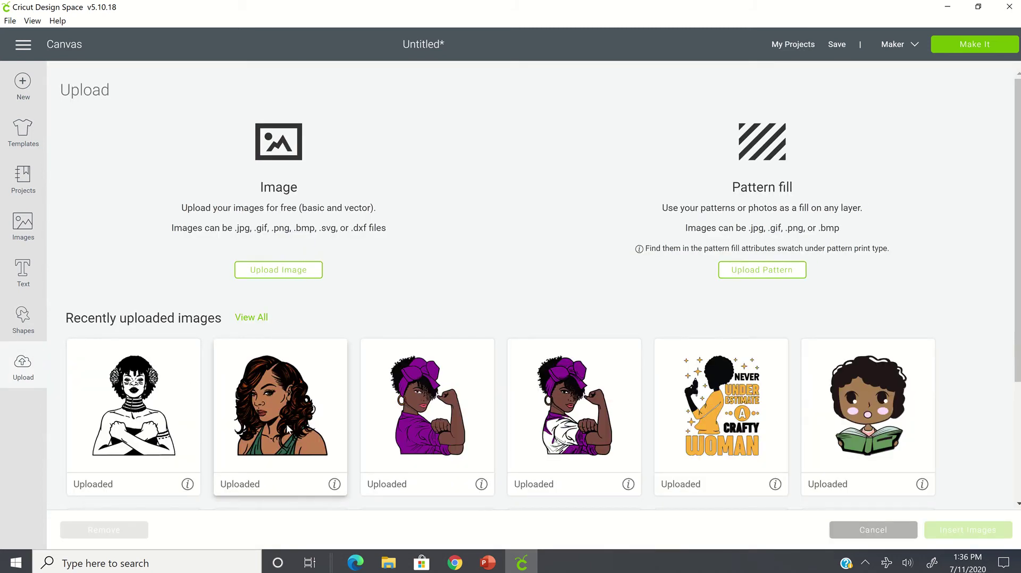
click(280, 410)
click(986, 537)
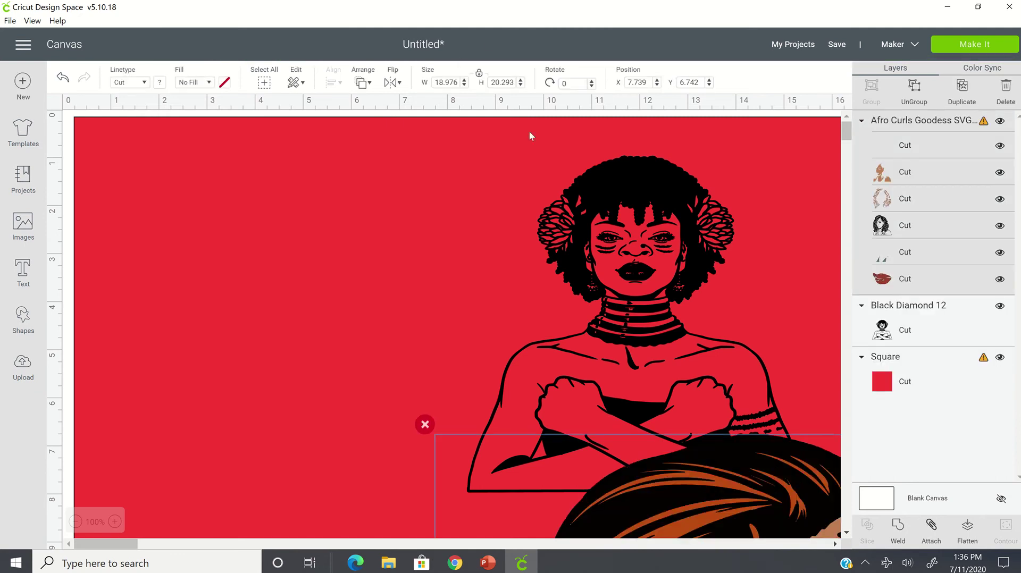
drag(465, 473, 242, 299)
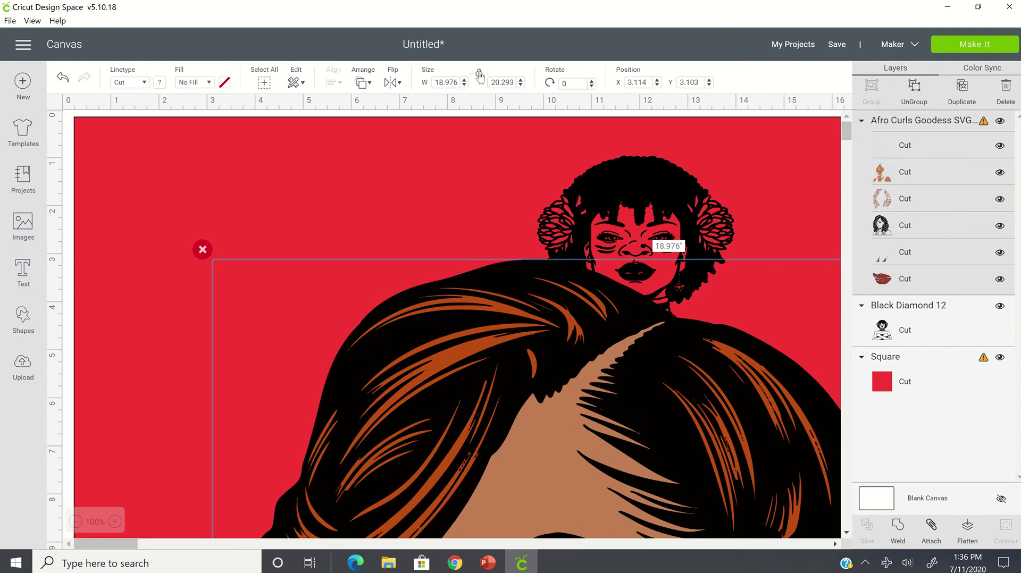
Resize the inserted portrait to 6 by 6 inches.
click(437, 84)
text(6)
key(Tab)
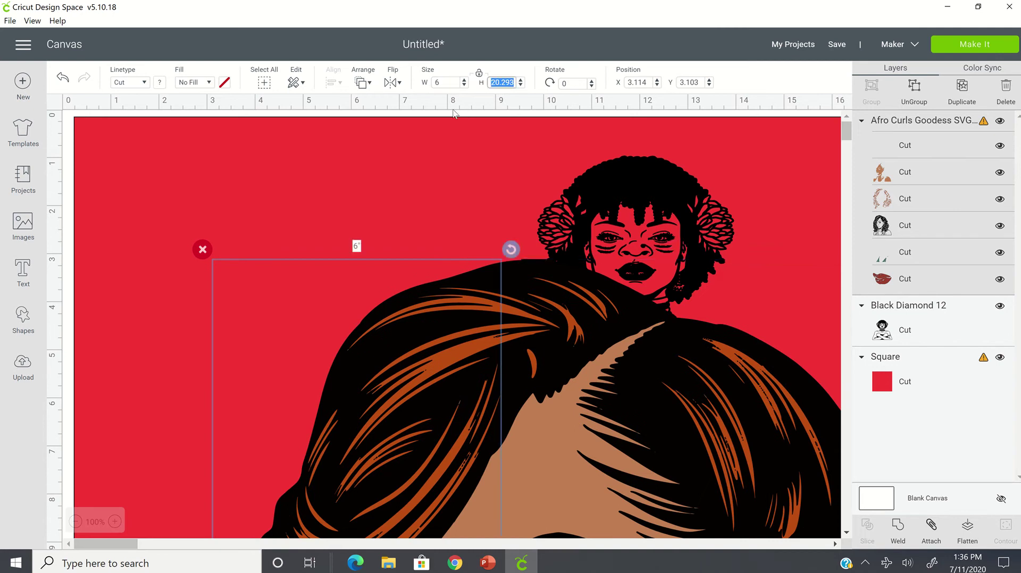
text(6)
key(Tab)
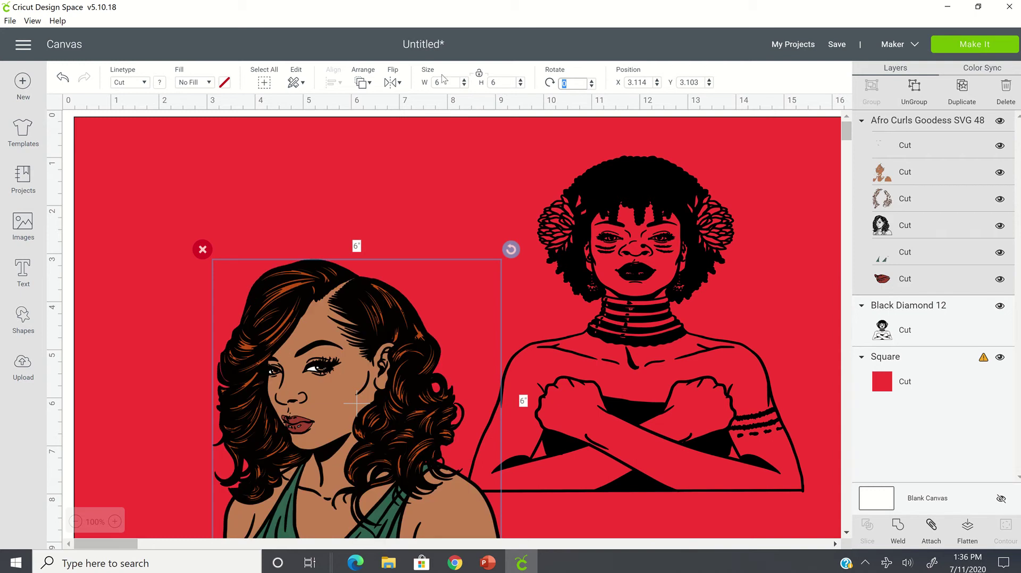
Place the portrait left of the crossed-arms outline and enlarge it to about 7.4 by 7.1 inches.
drag(405, 401, 348, 374)
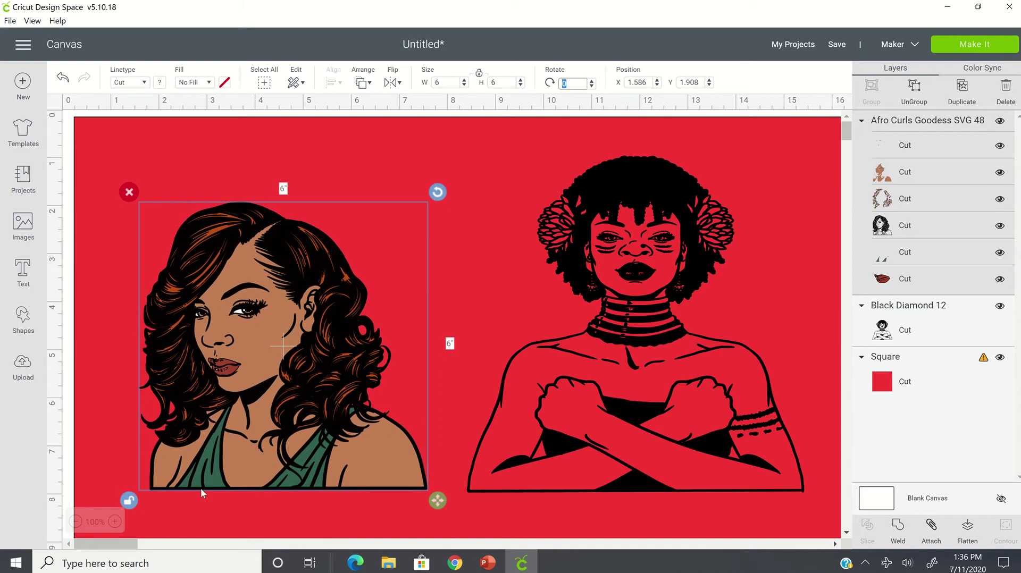
click(251, 376)
drag(252, 375, 232, 328)
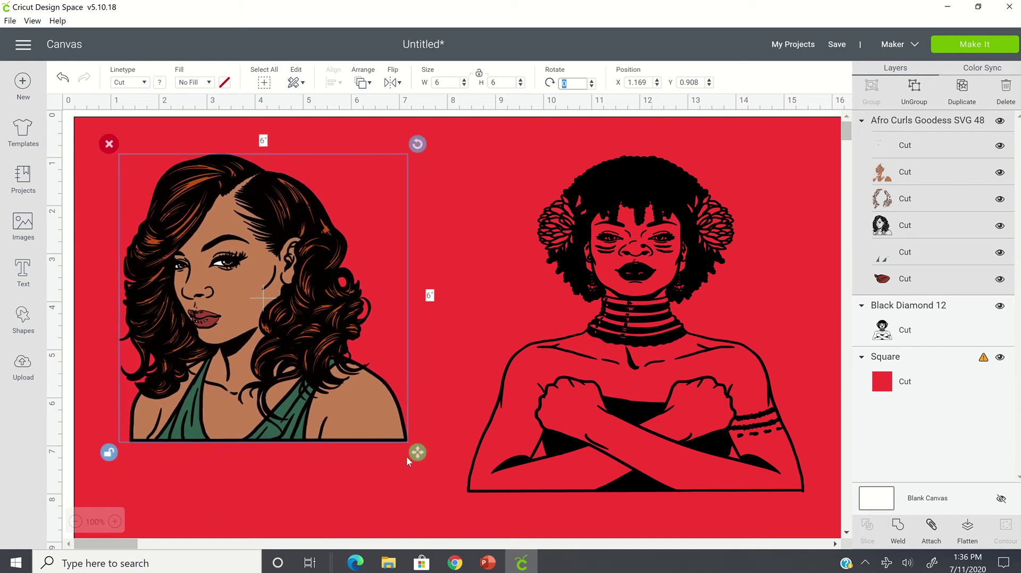
drag(417, 453, 465, 508)
drag(335, 459, 306, 398)
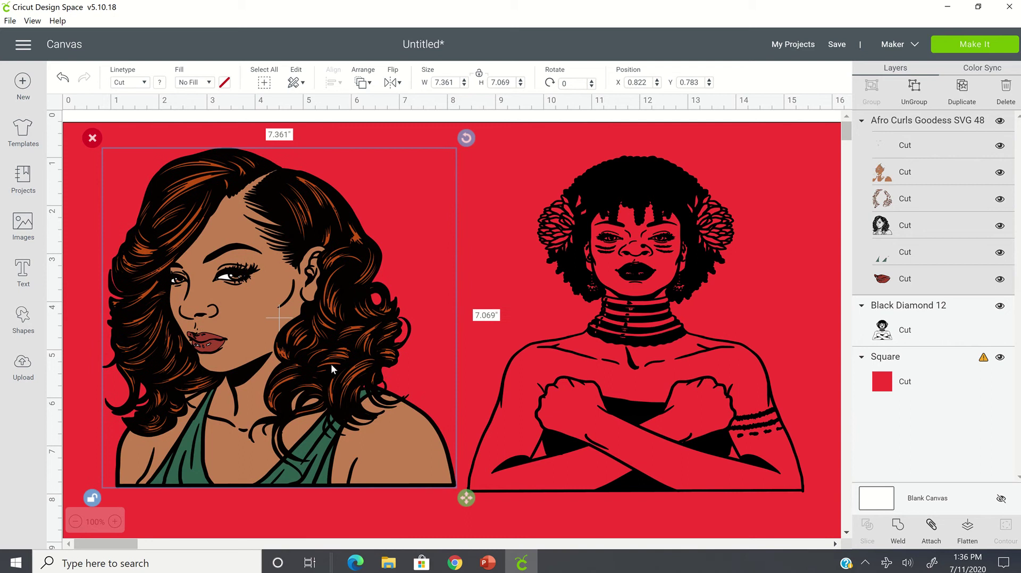
click(1000, 147)
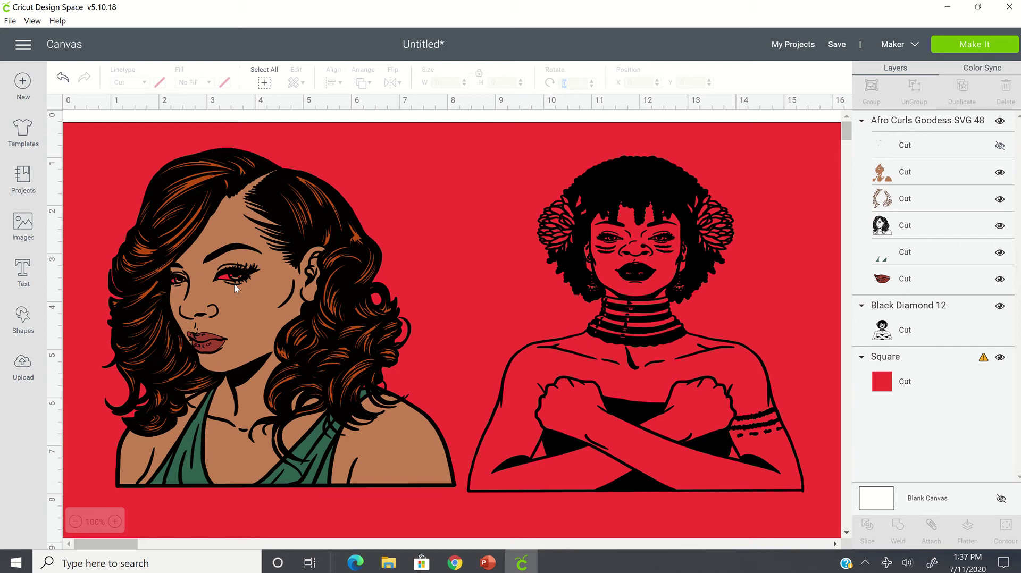
click(1000, 147)
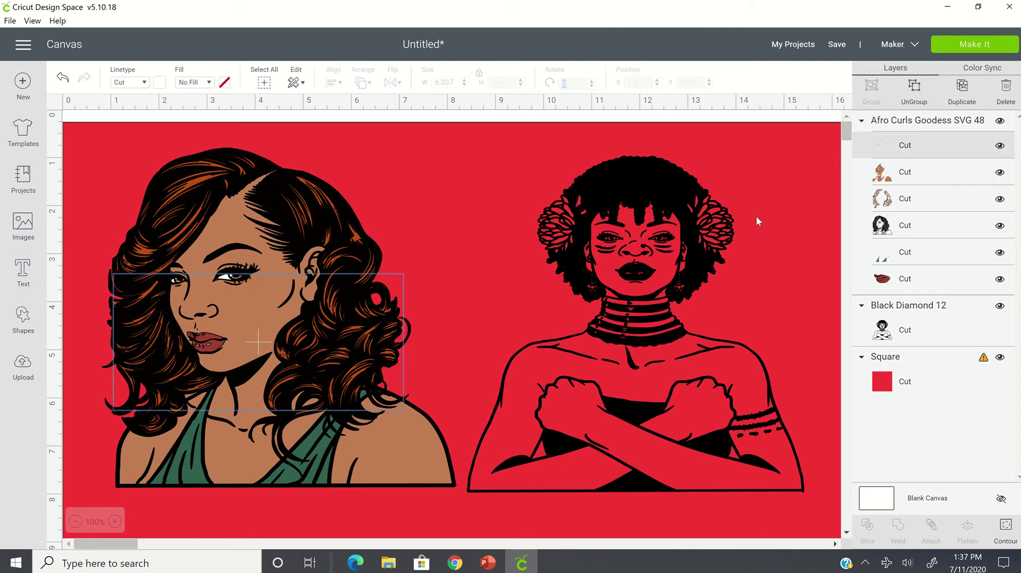
click(1000, 281)
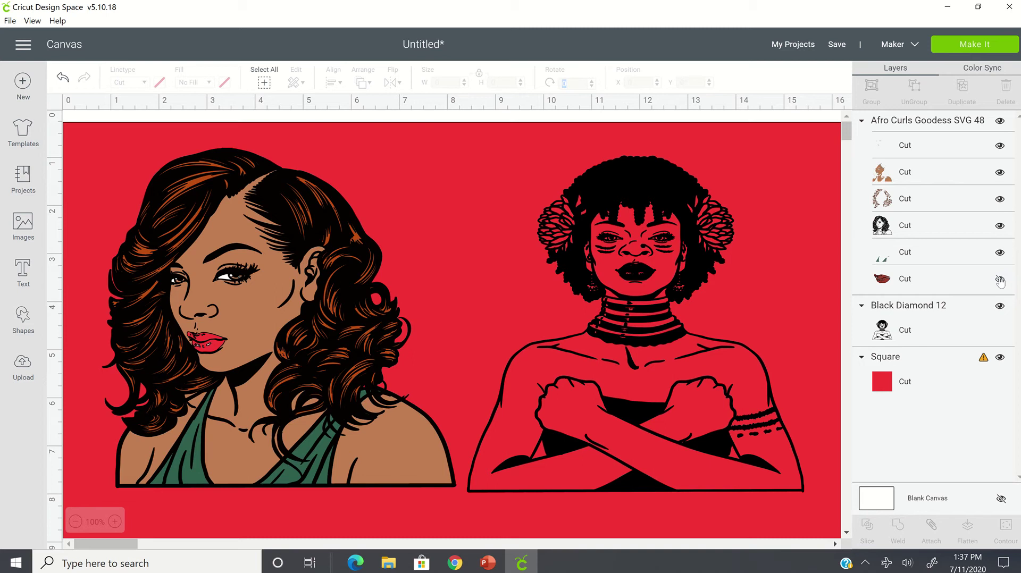
click(1001, 280)
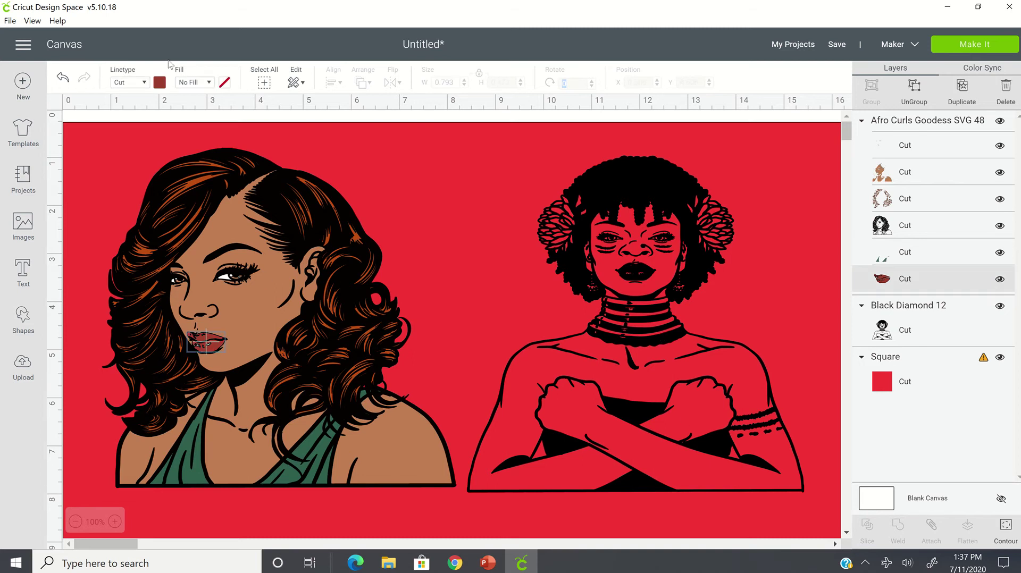
Recolour the curly-hair portrait's lips blue.
click(411, 233)
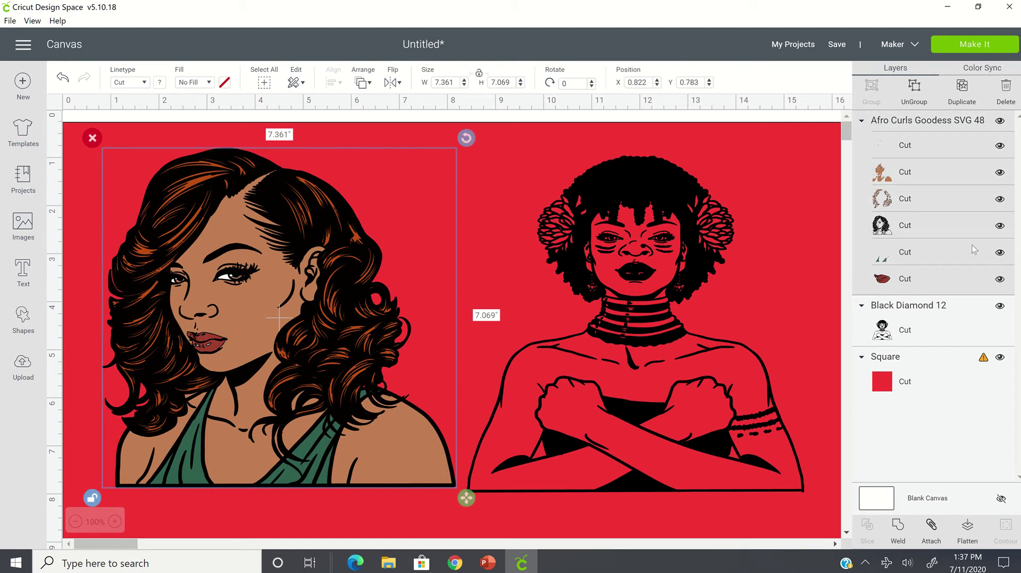
click(918, 282)
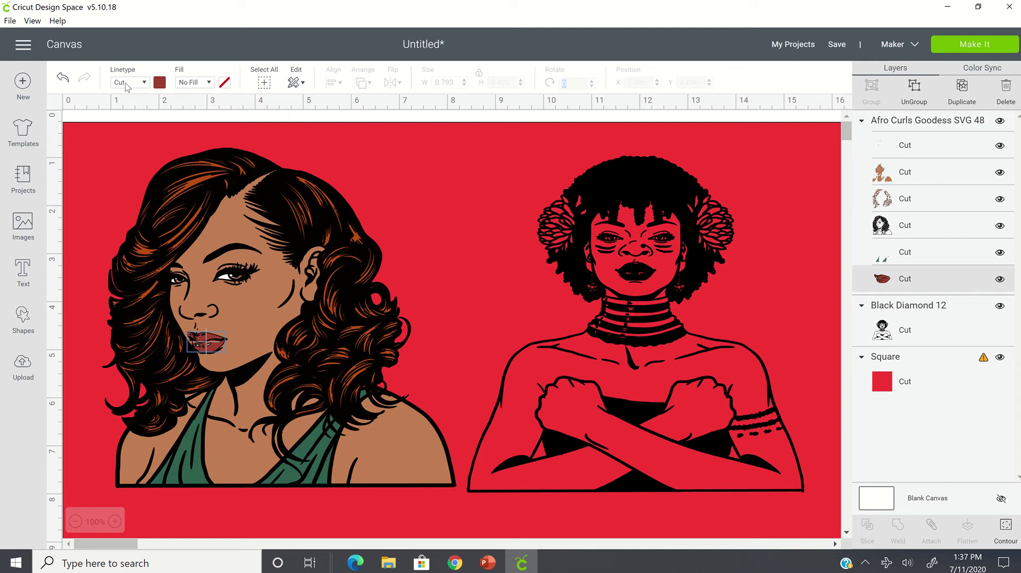
click(159, 82)
click(224, 186)
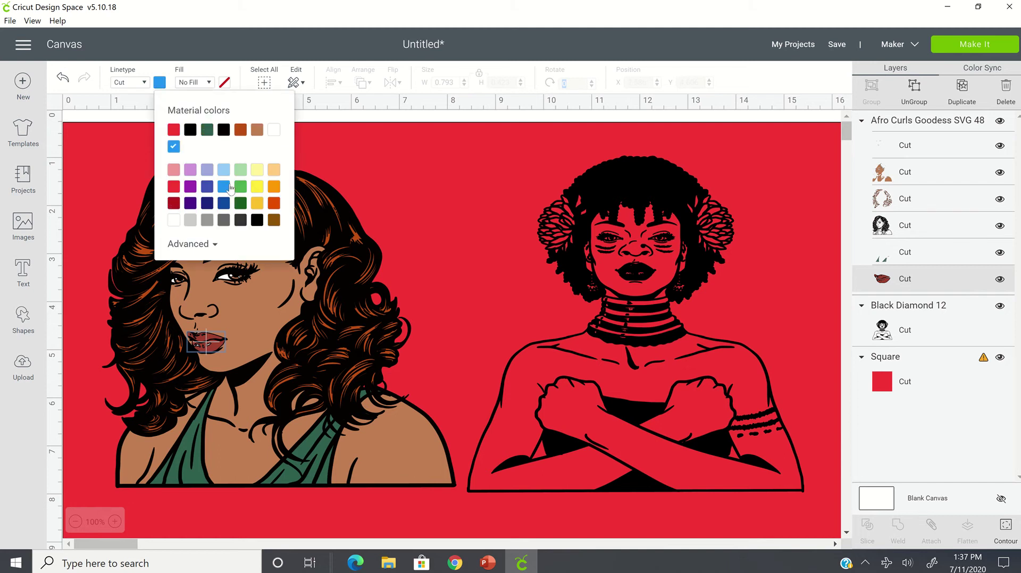
Make the portrait's hair highlight layer blue.
click(446, 220)
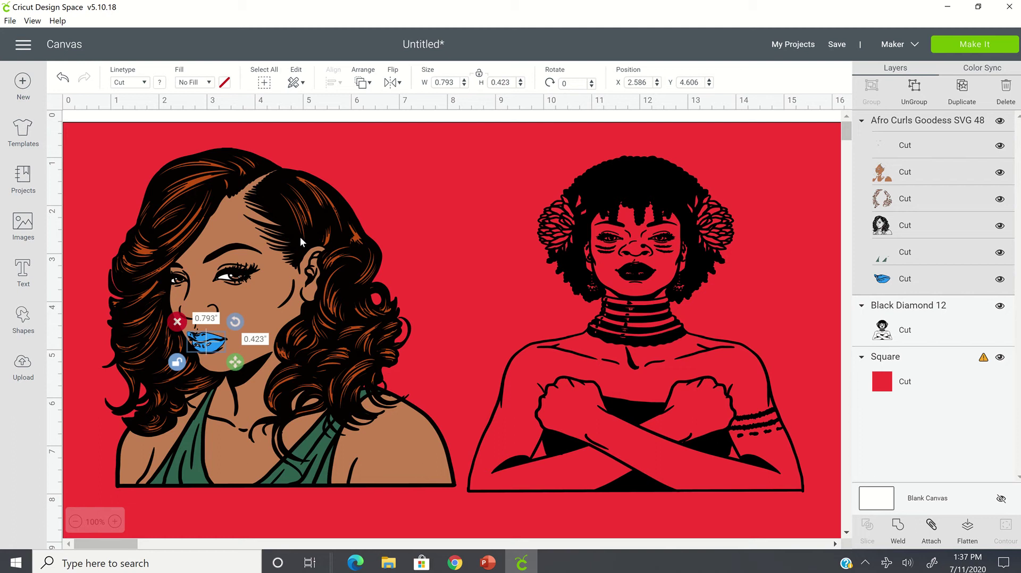
click(298, 239)
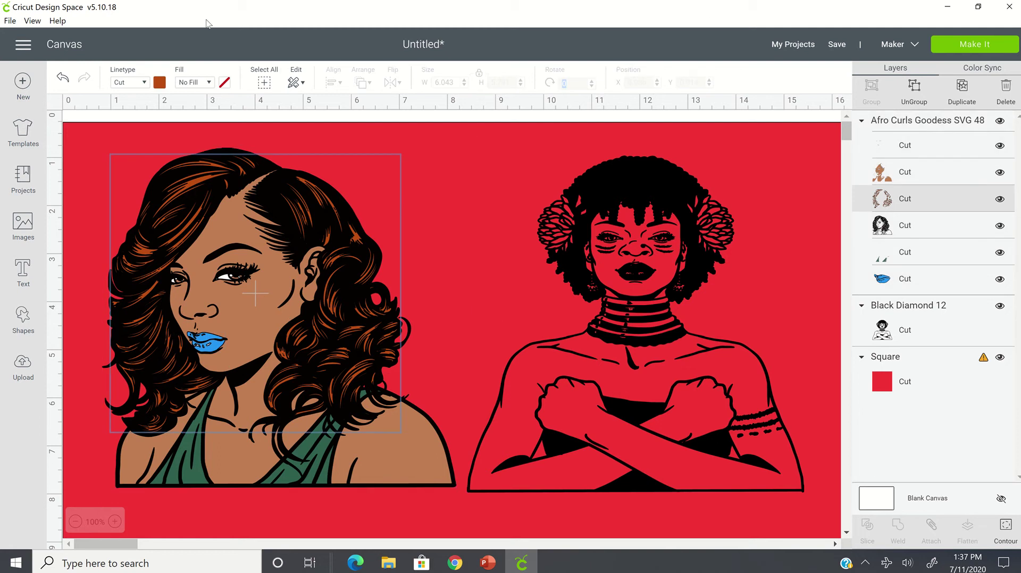
click(158, 83)
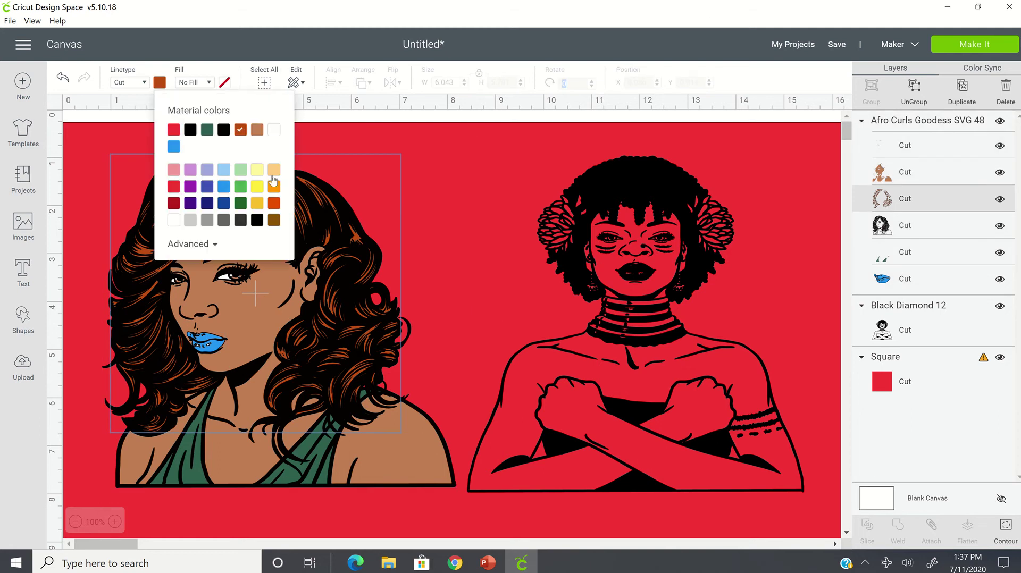
click(222, 188)
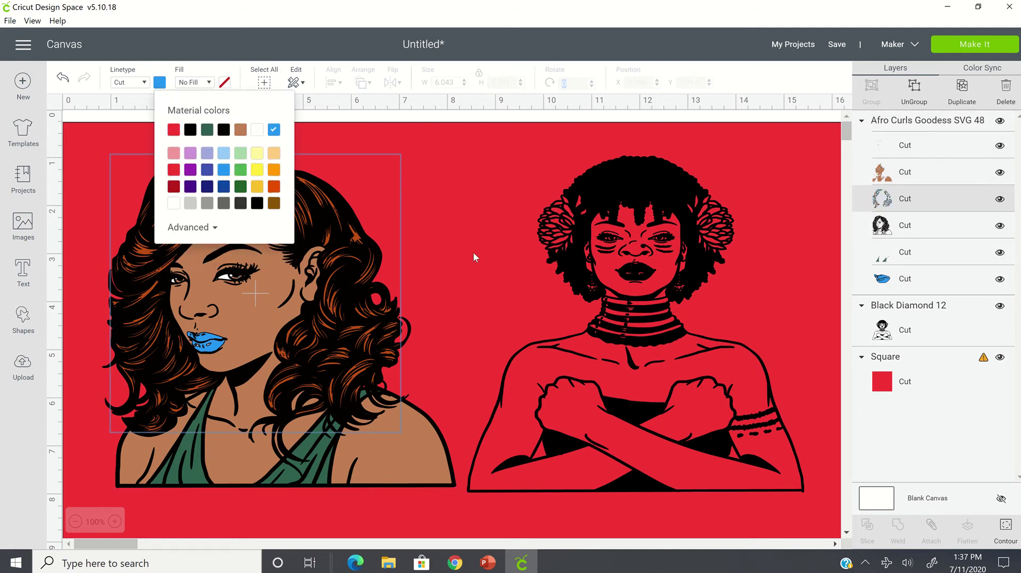
click(473, 253)
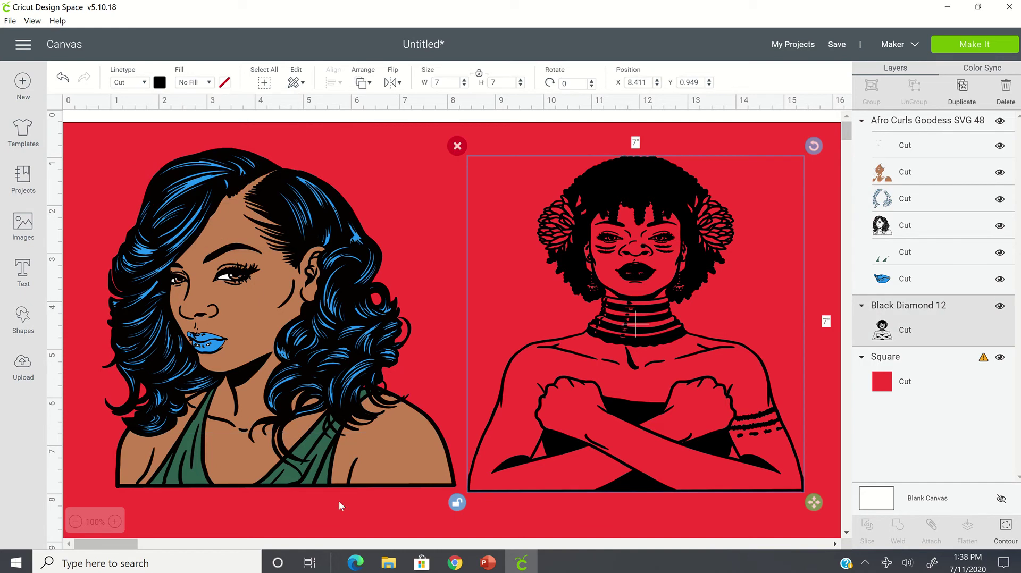
Try gold on the black outline layer, then undo it so the outline stays black.
click(365, 467)
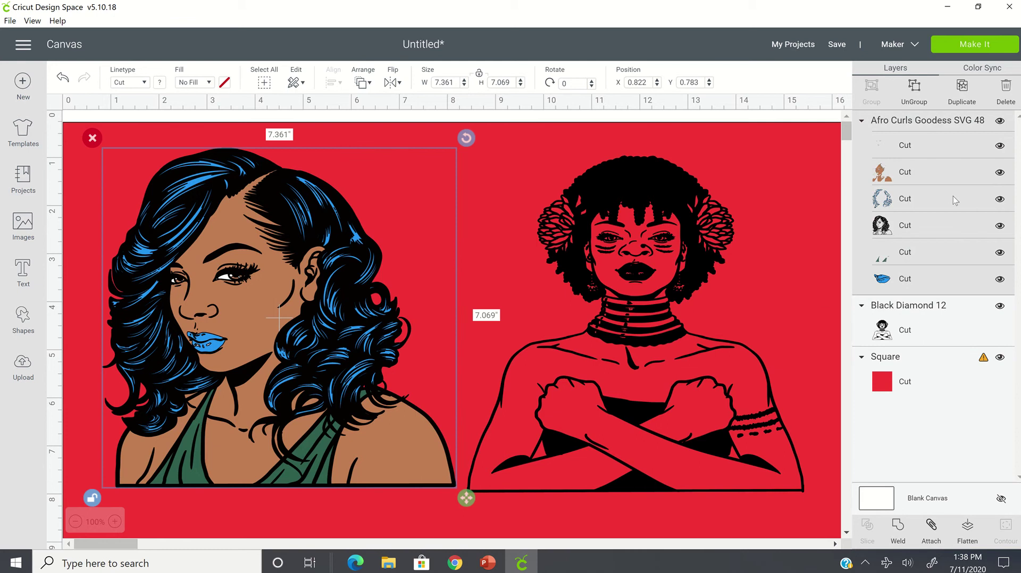
click(881, 227)
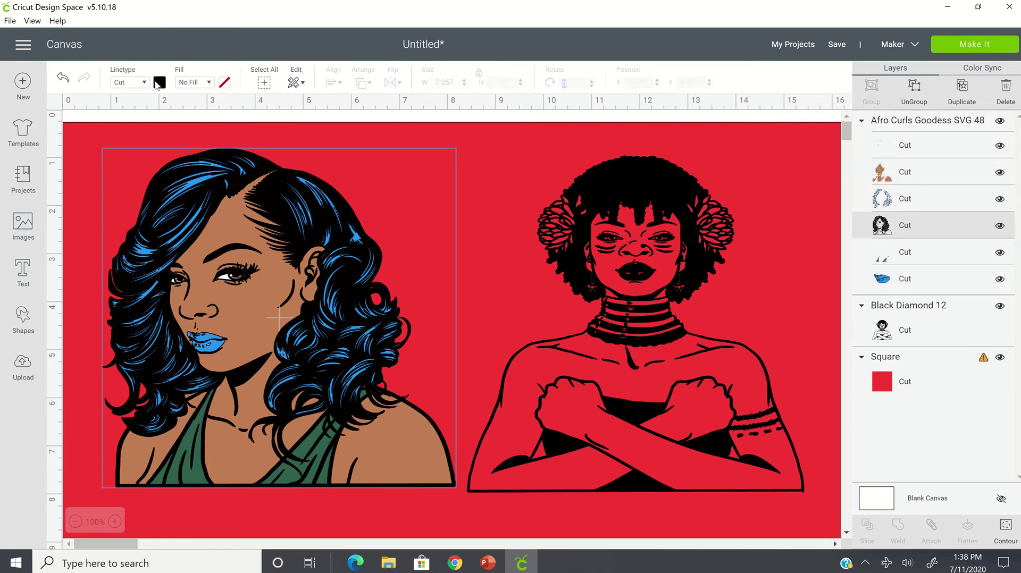
click(158, 83)
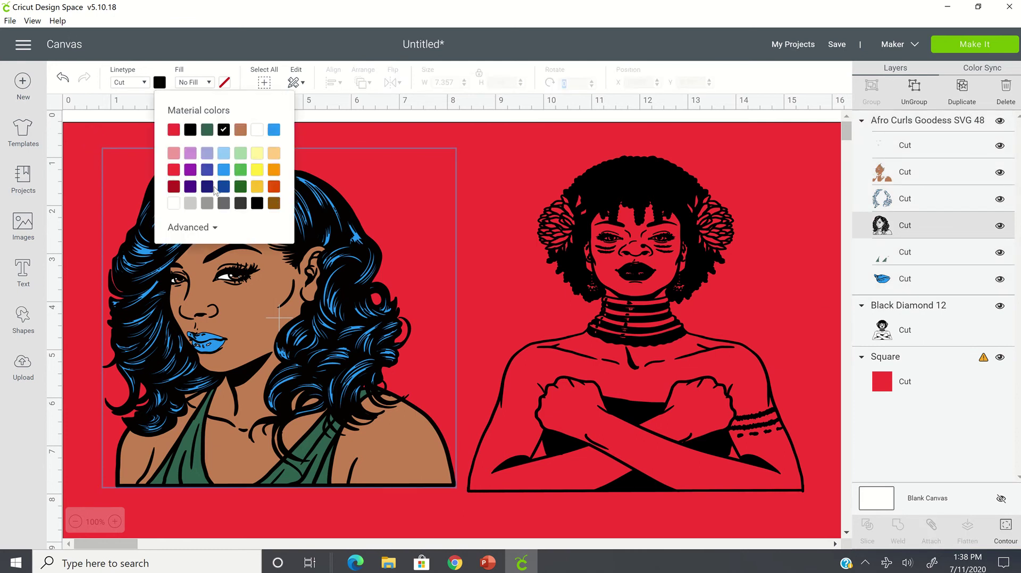
click(257, 186)
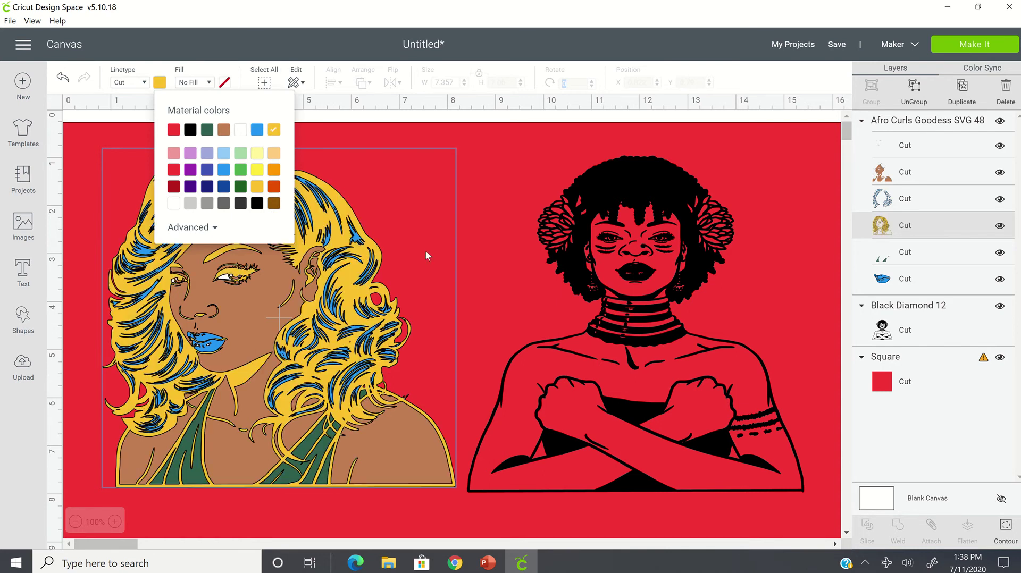
click(483, 239)
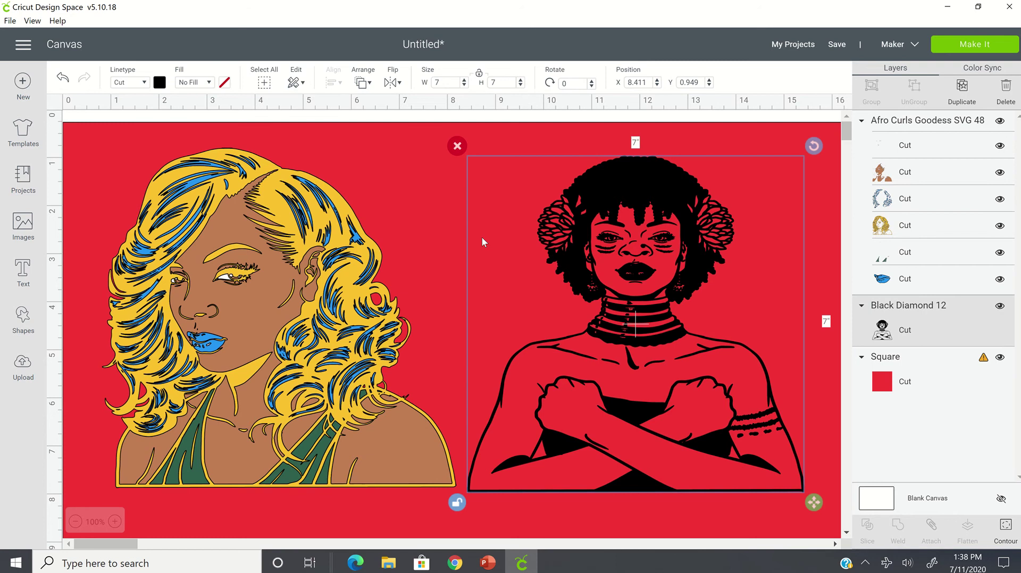
click(295, 260)
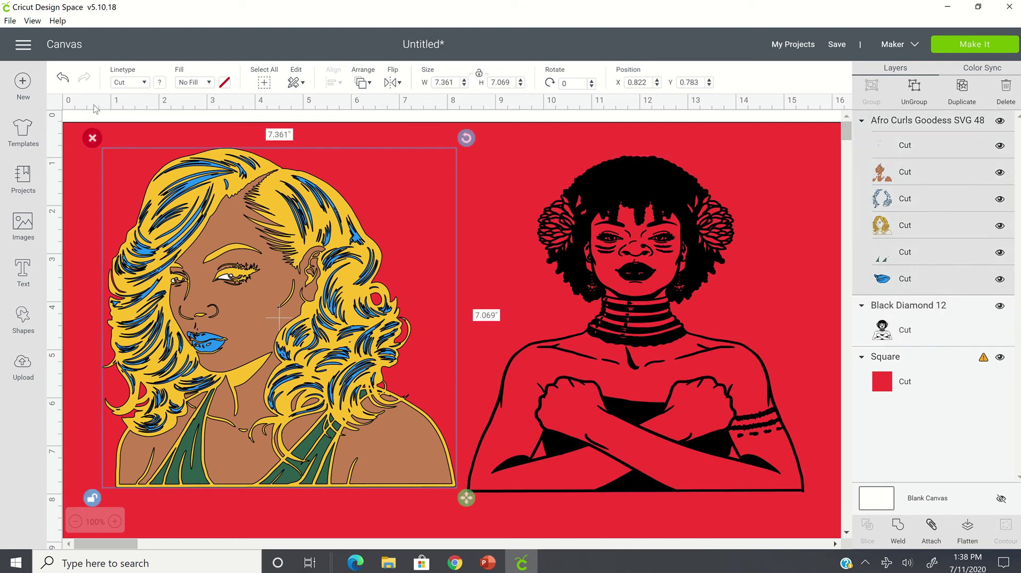
click(63, 80)
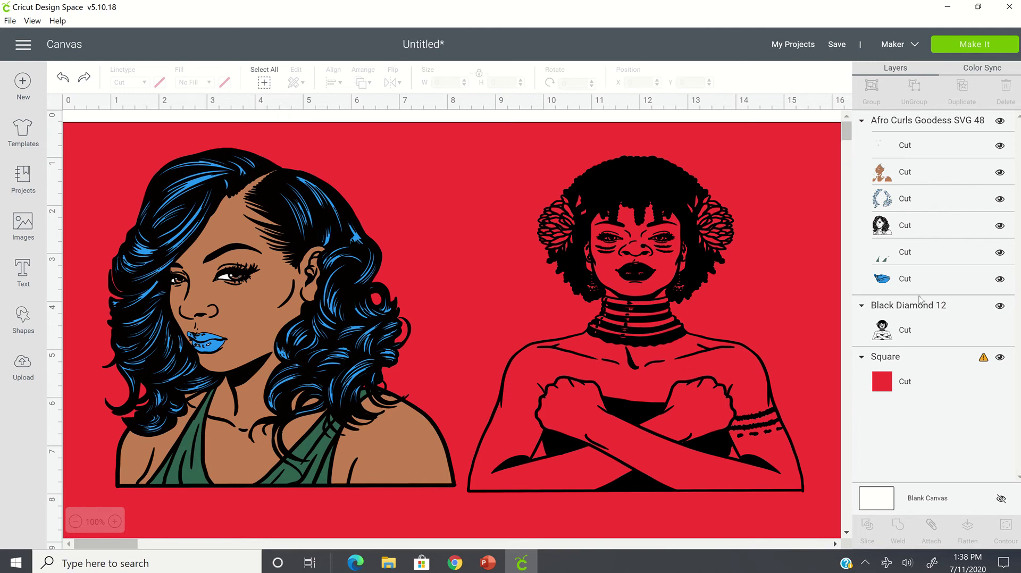
Change the curly-hair portrait's skin layer from brown to white.
click(907, 178)
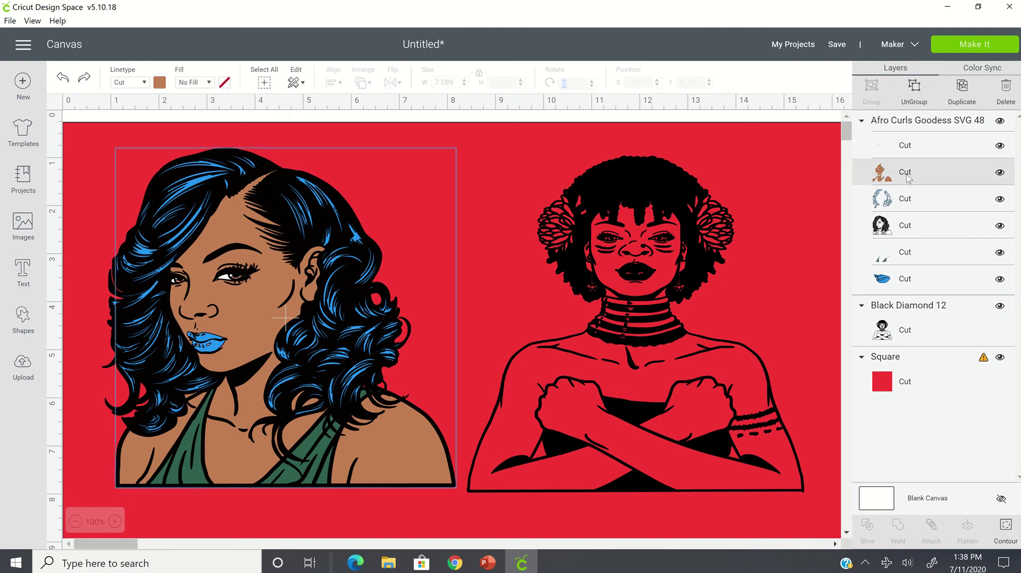
click(160, 83)
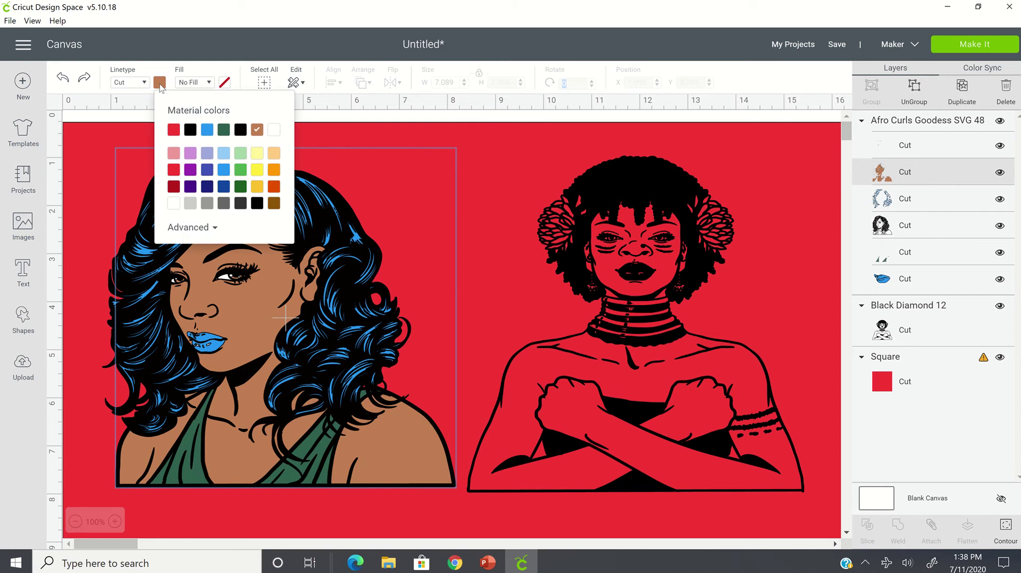
click(173, 205)
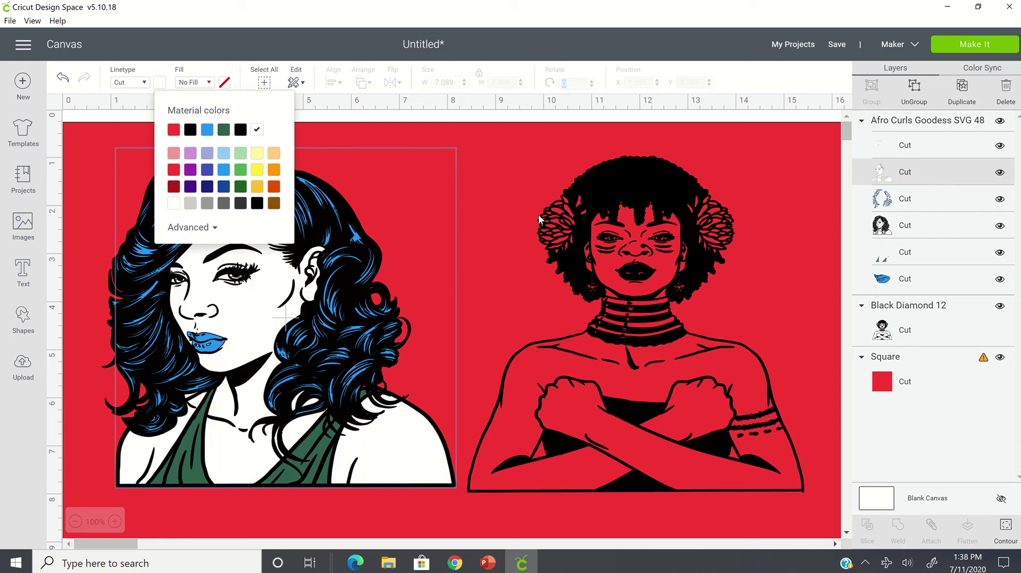
click(500, 222)
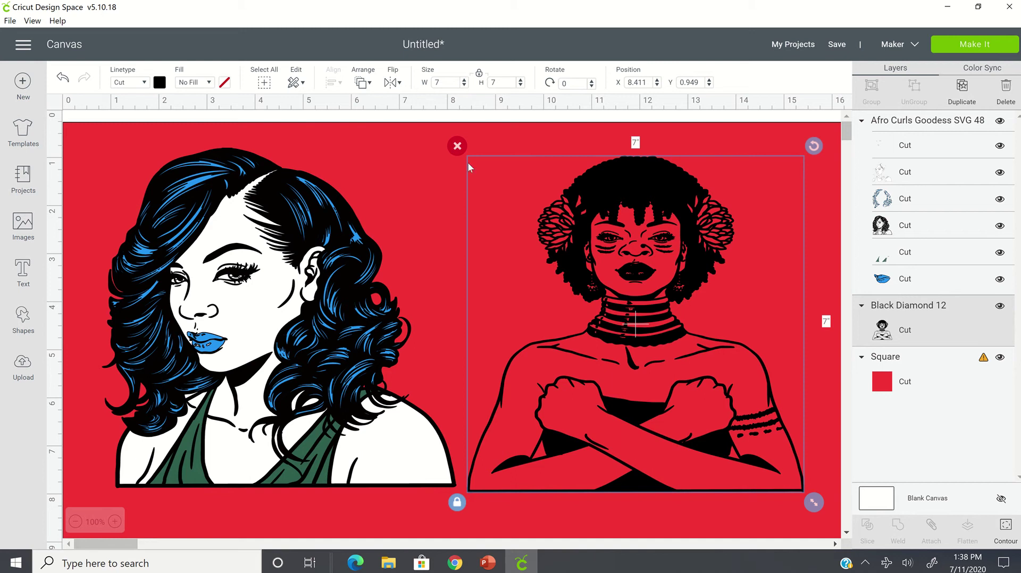
Hide the crossed-arms portrait and red square, then open the Prepare screen for the curly-hair portrait.
click(1001, 307)
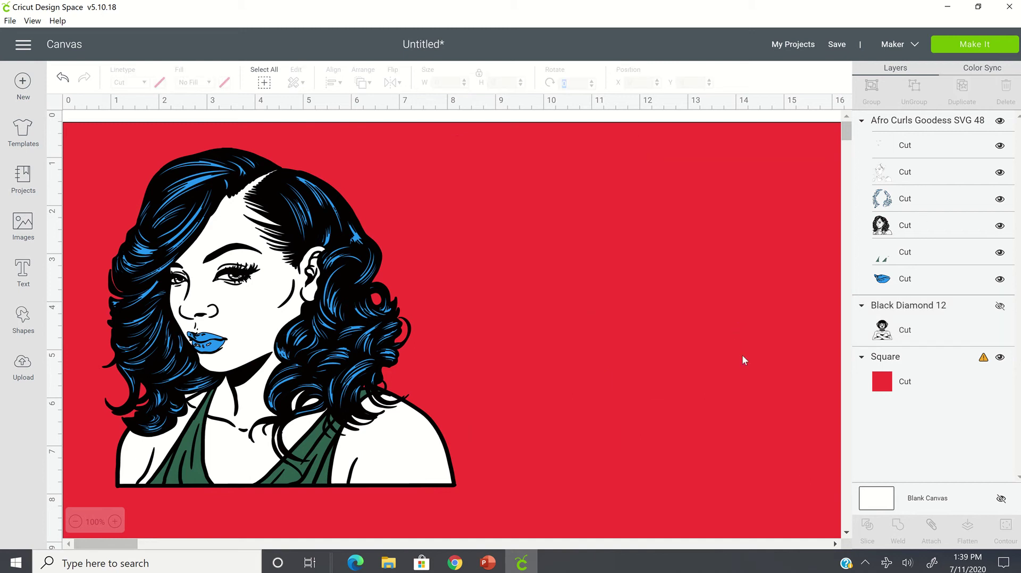
click(331, 258)
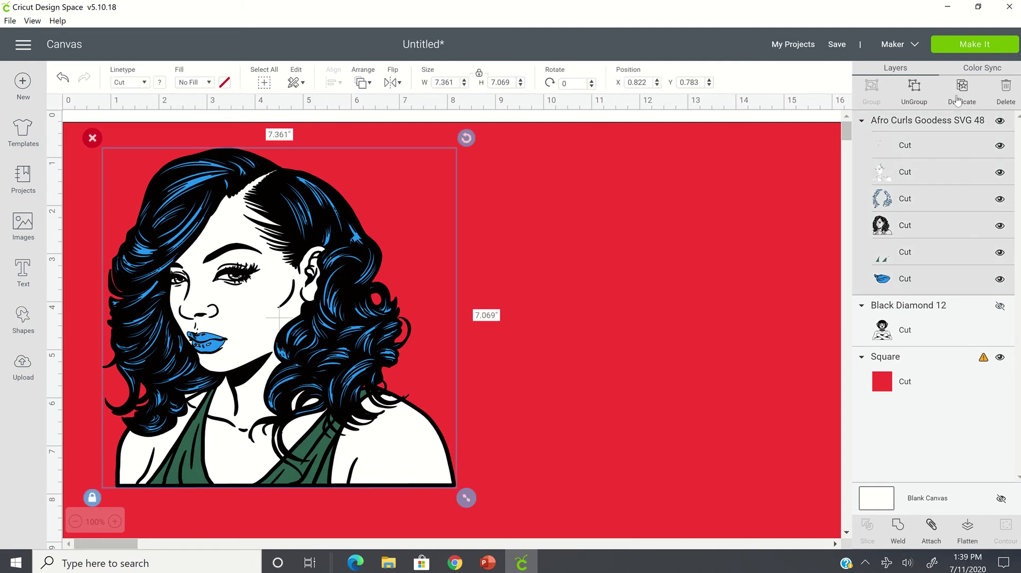
click(969, 48)
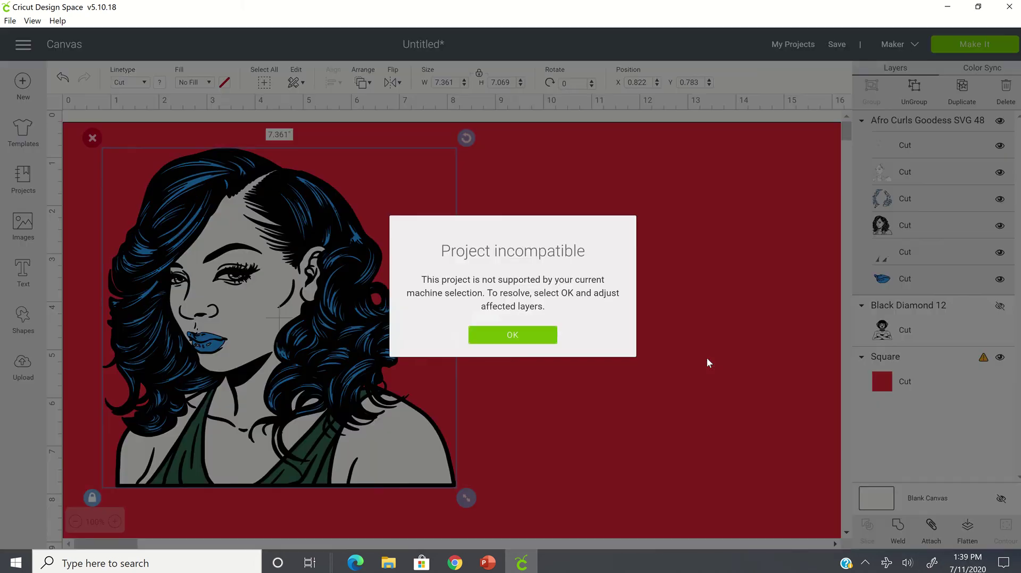
click(535, 340)
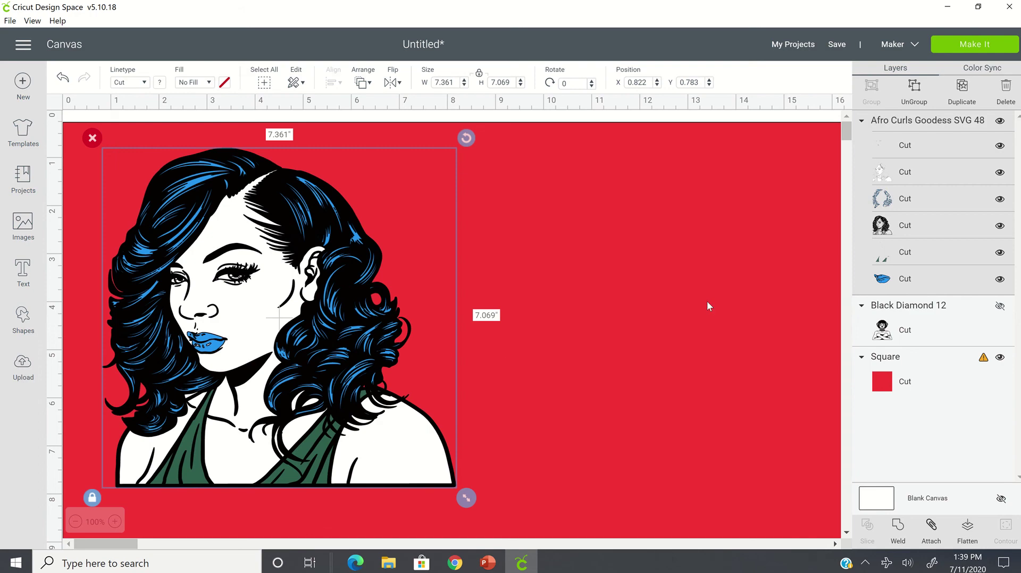
click(1000, 357)
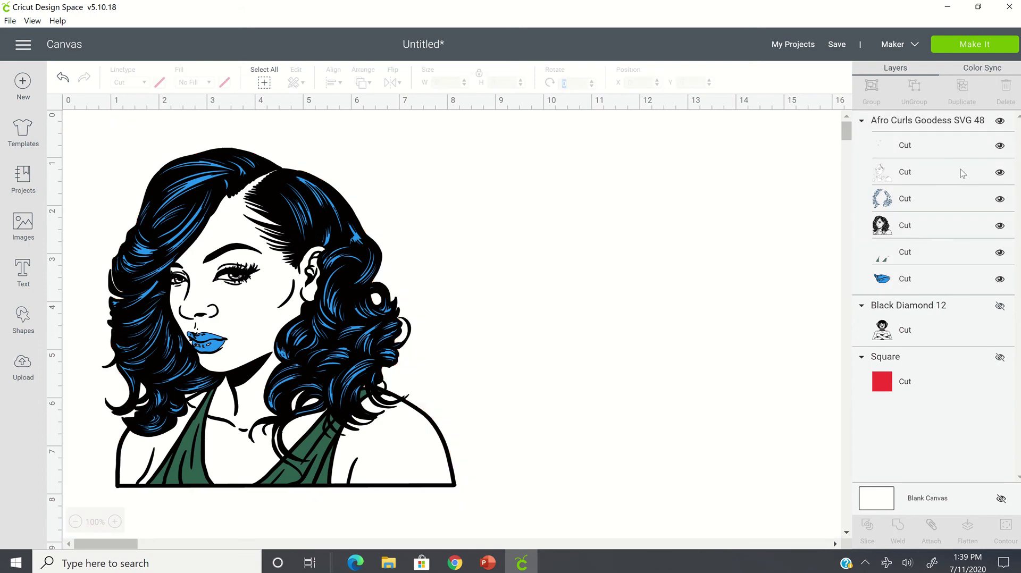
click(984, 44)
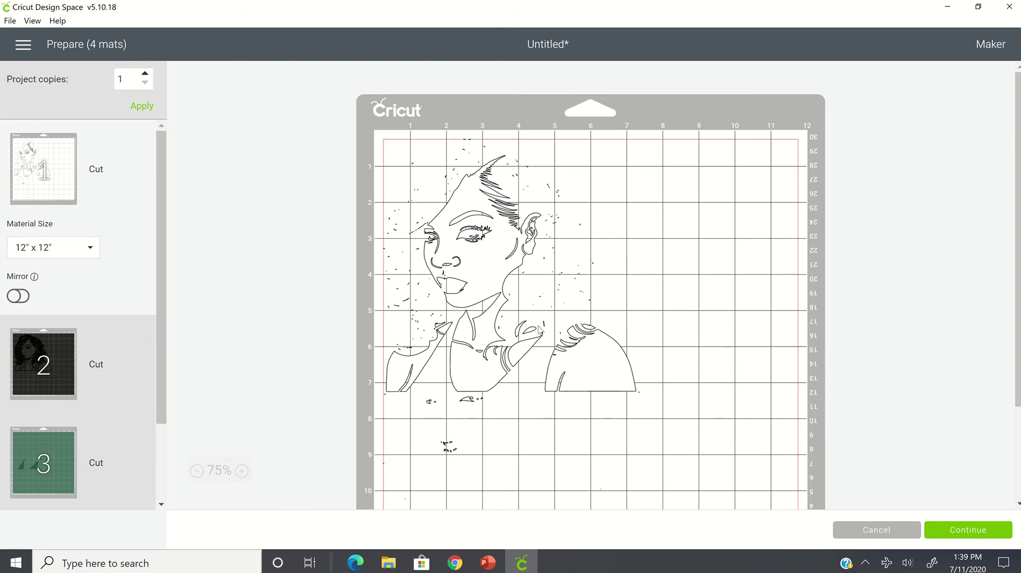
Preview mats 2, 3 and 4 with the hair, green and blue pieces, then mat 1.
click(38, 360)
scroll(39, 360, down, 3)
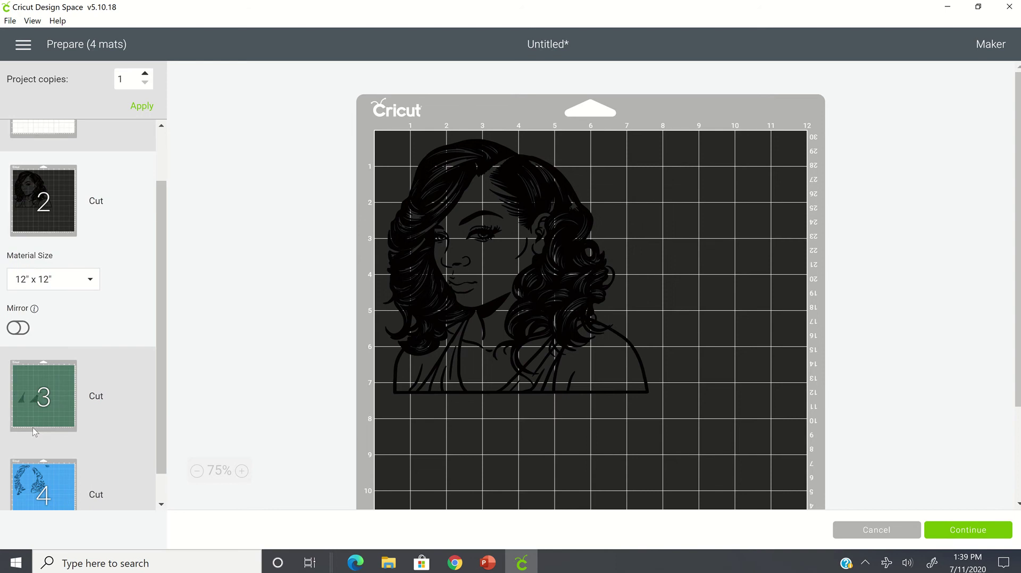
click(55, 393)
scroll(55, 394, down, 1)
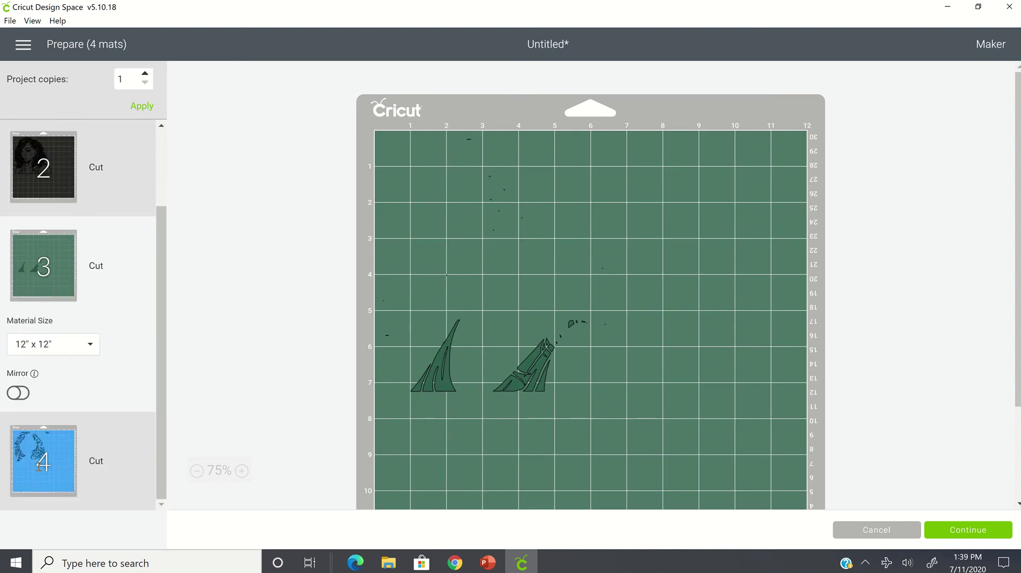
click(47, 460)
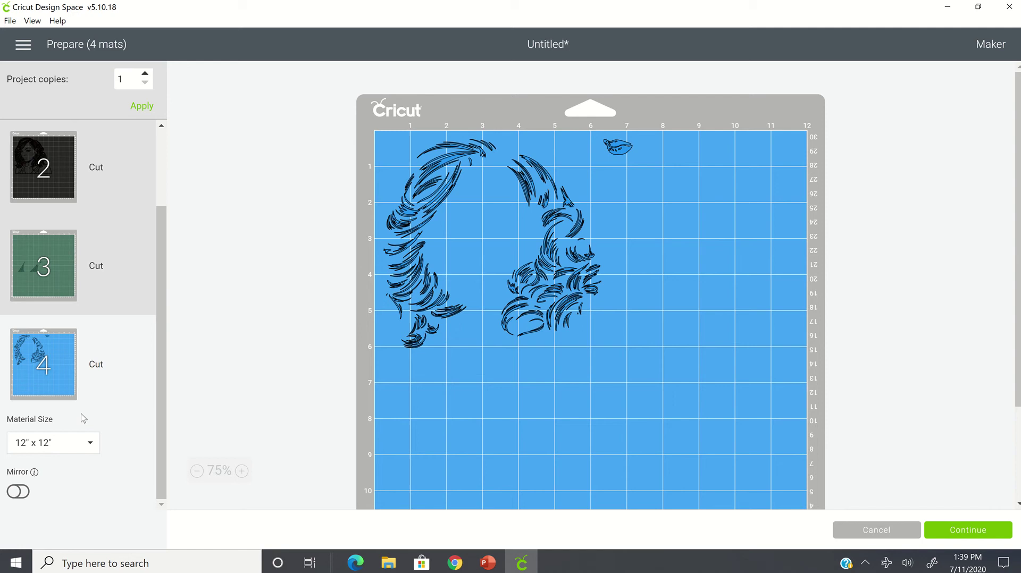
scroll(81, 410, up, 3)
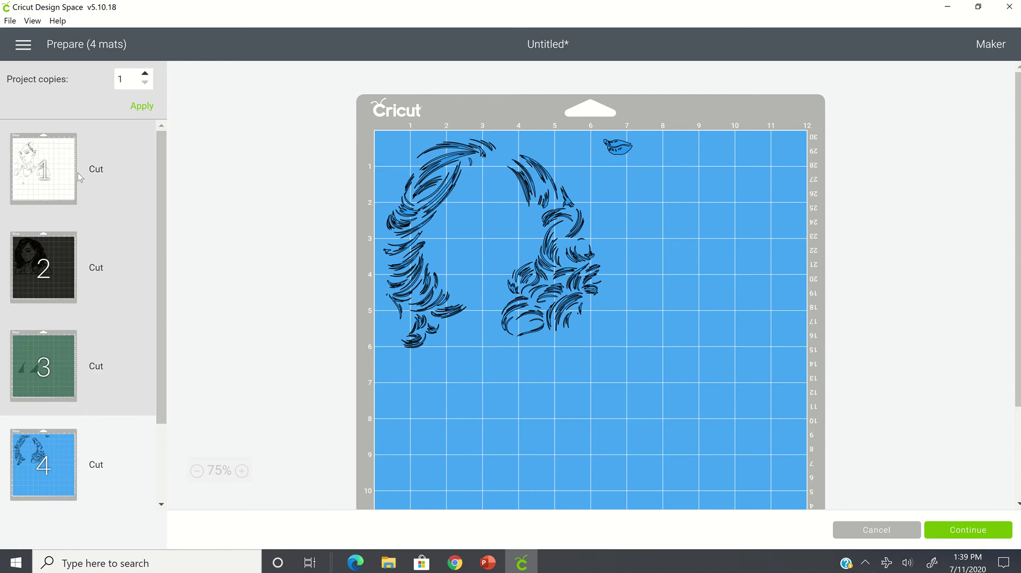
click(32, 178)
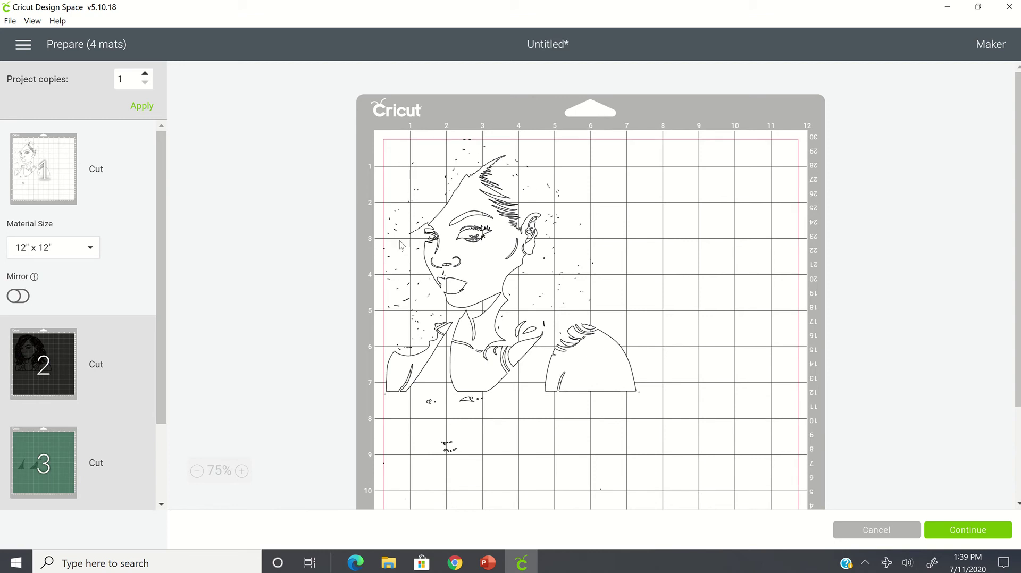
Recheck mats 2 and 3, then turn on mirroring for mat 1.
click(38, 393)
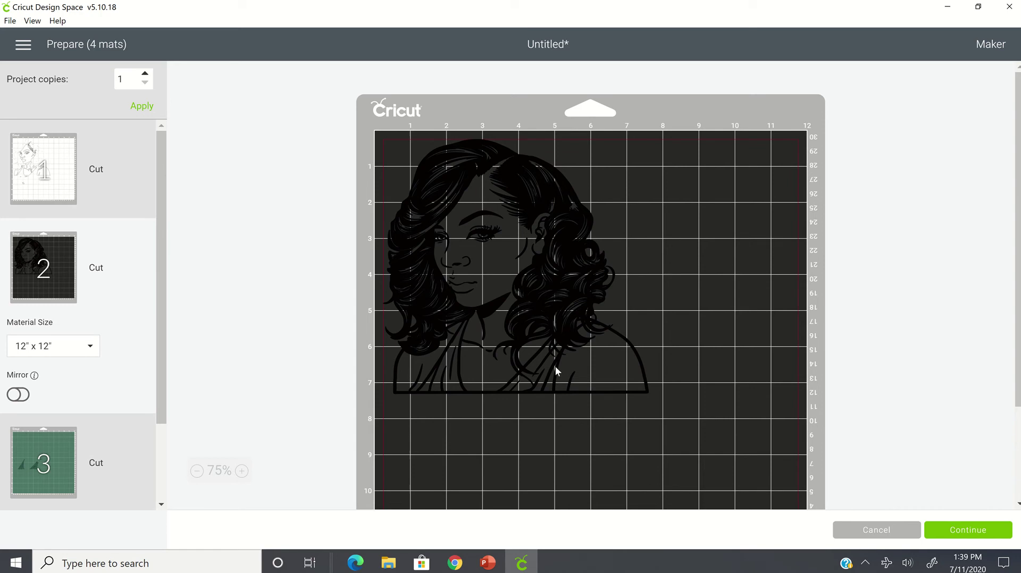
click(58, 471)
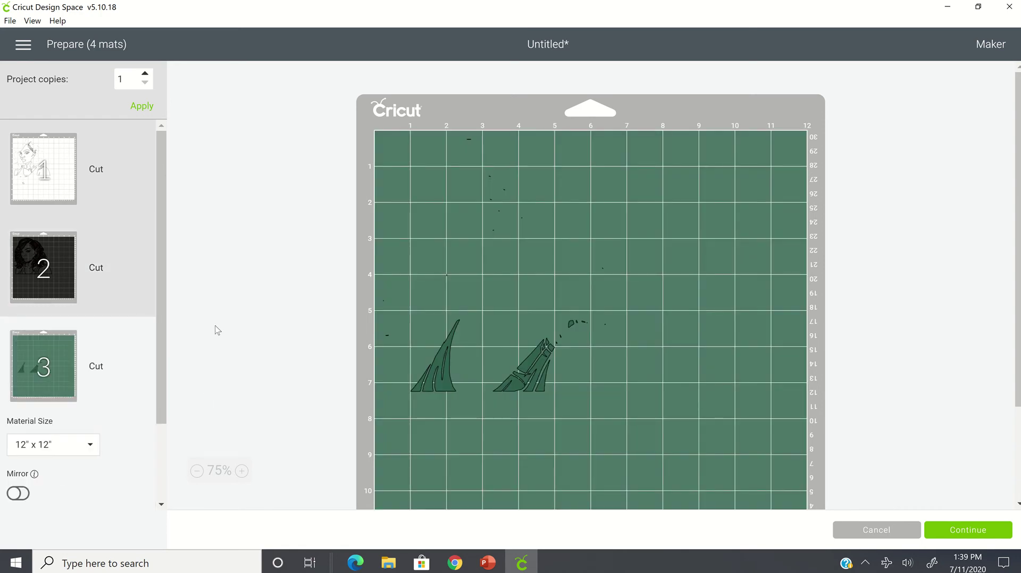
scroll(159, 371, down, 2)
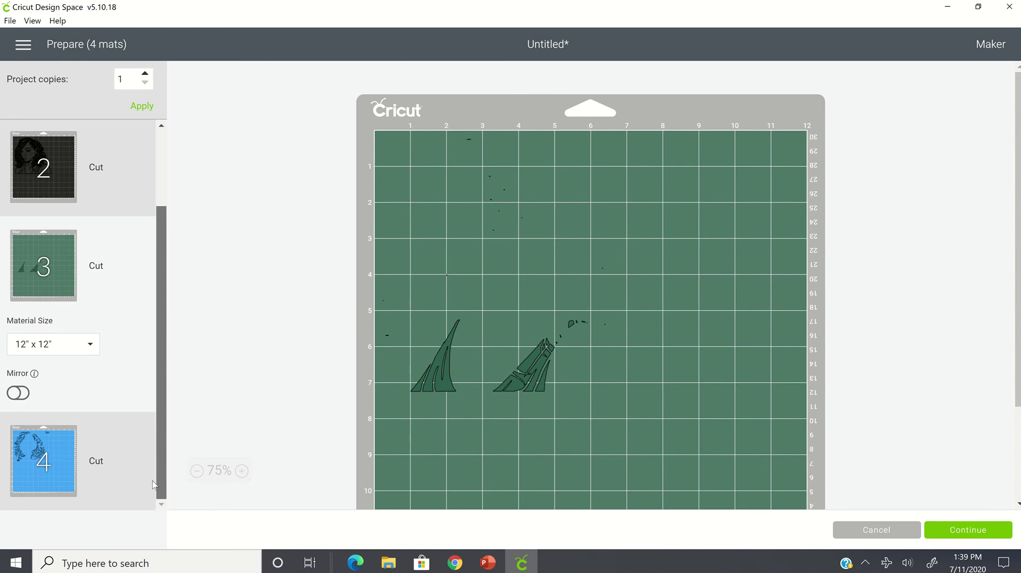
scroll(154, 485, up, 2)
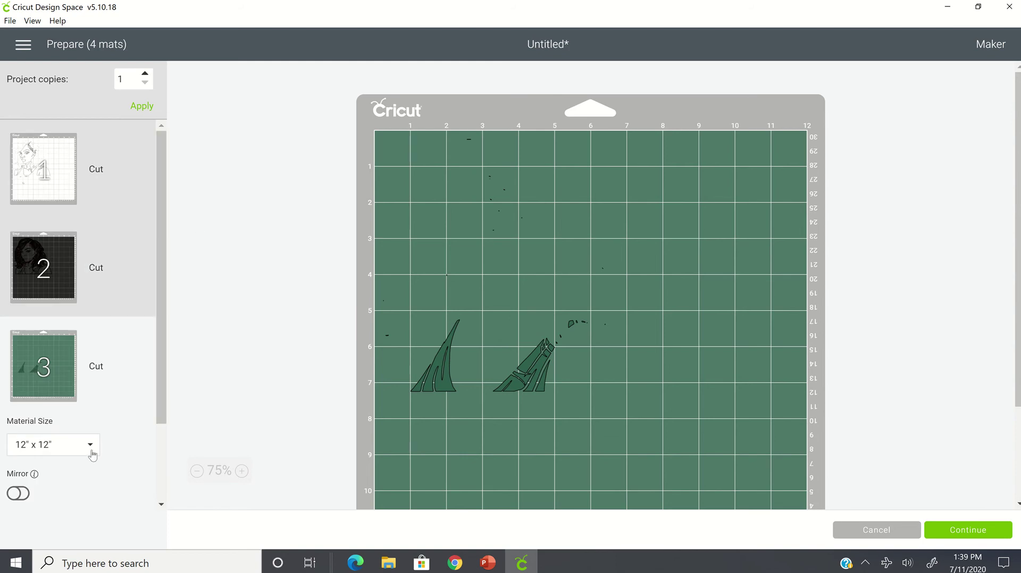
click(66, 173)
click(22, 298)
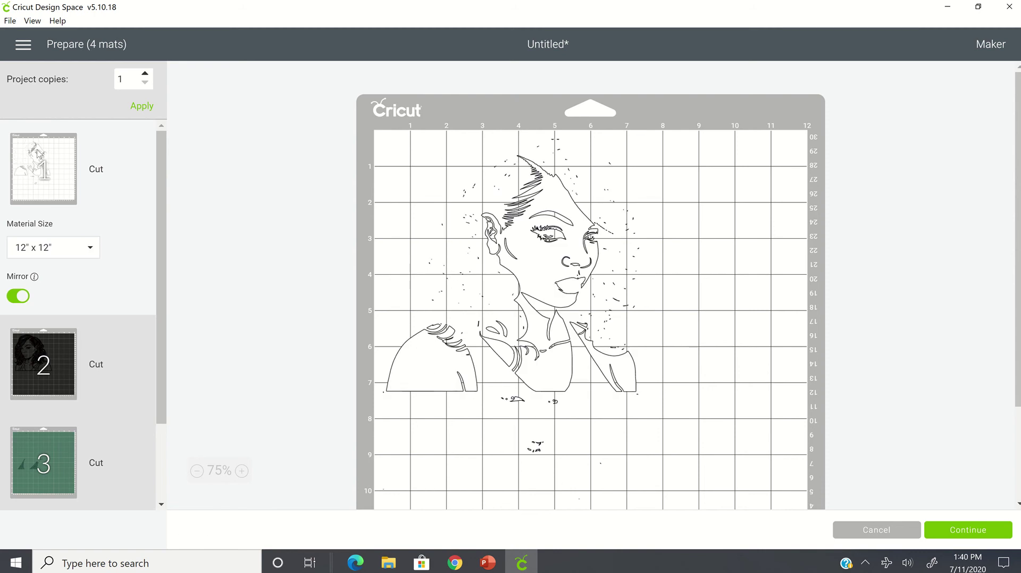
Back on the canvas, hide the curly-hair portrait, show the red square and crossed-arms outline, and shift it left.
click(846, 533)
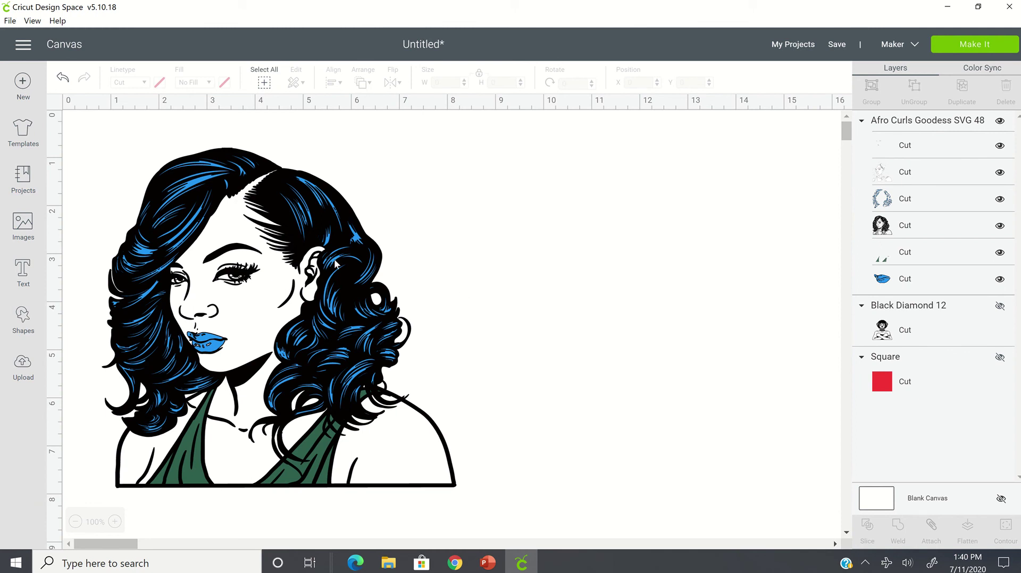
click(278, 318)
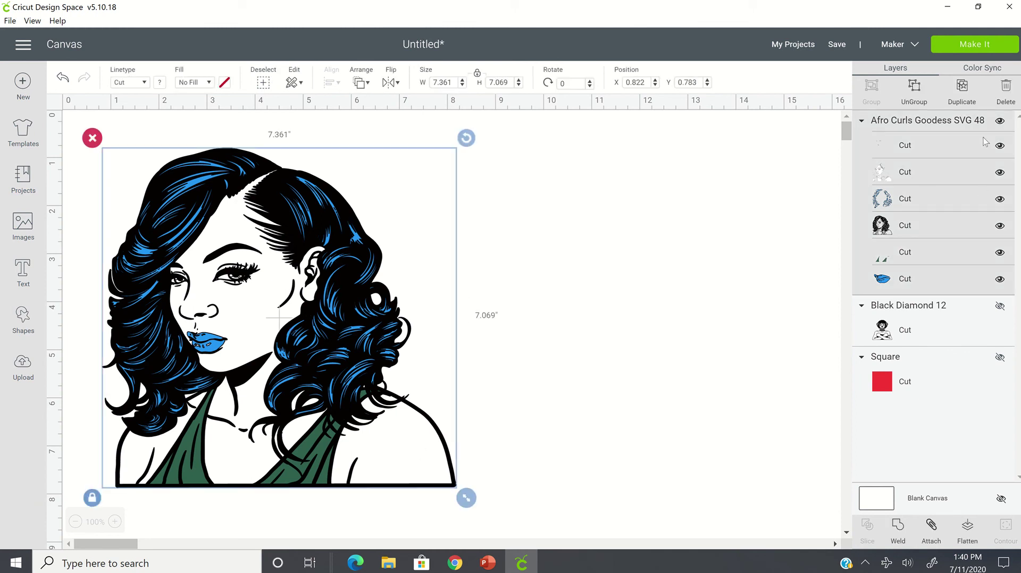
click(1000, 122)
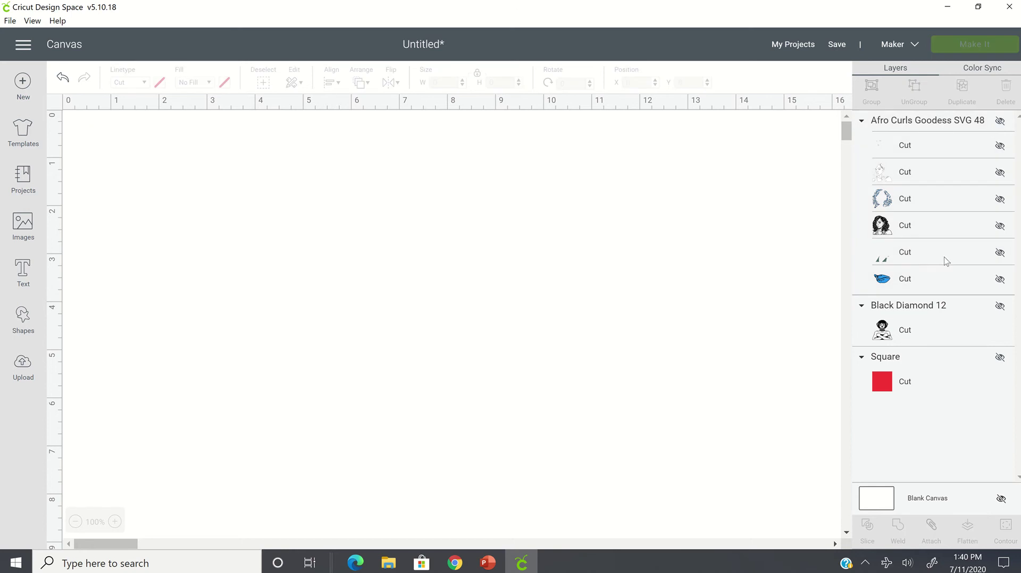
click(1000, 358)
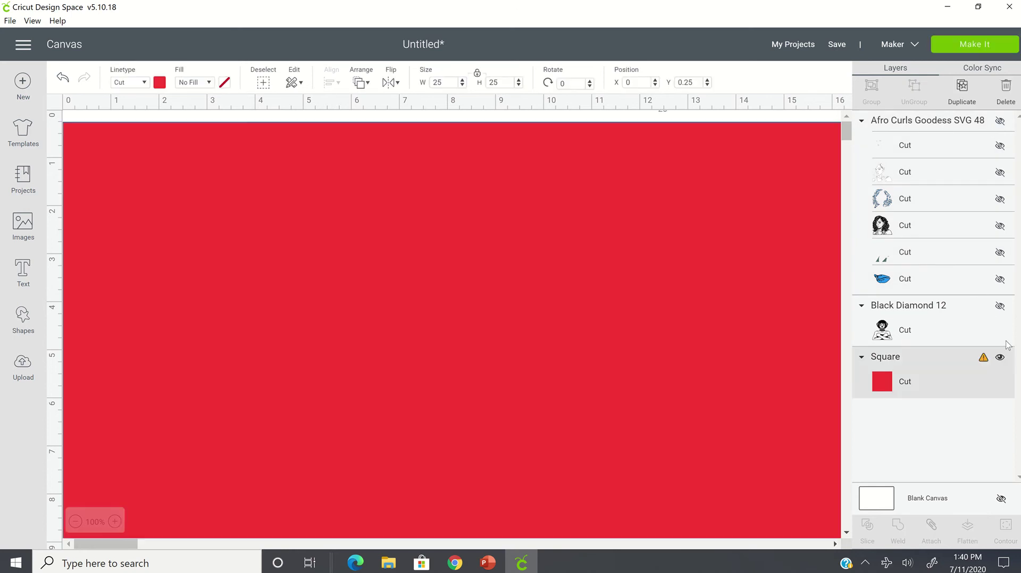
click(1001, 307)
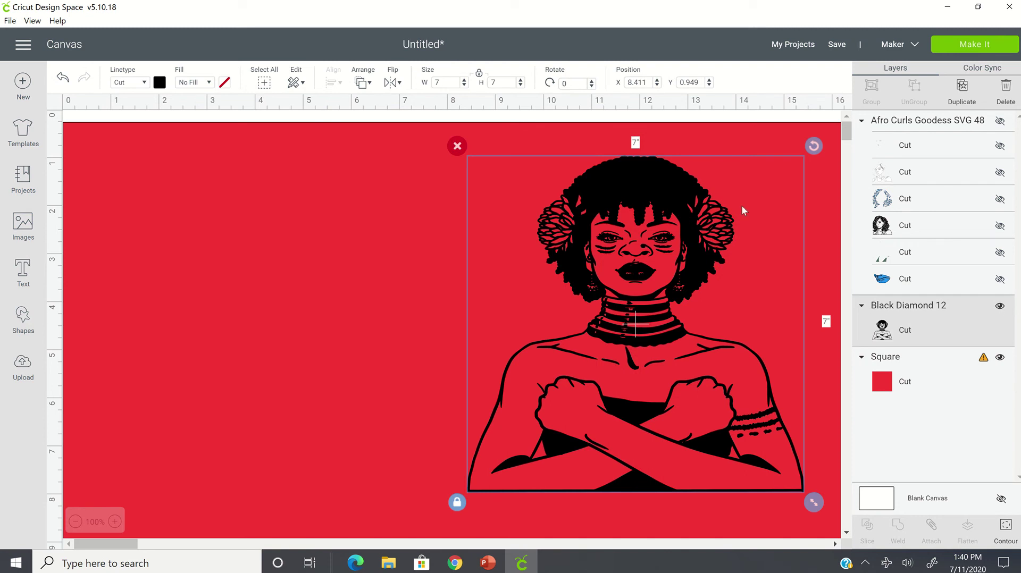
drag(652, 189, 424, 194)
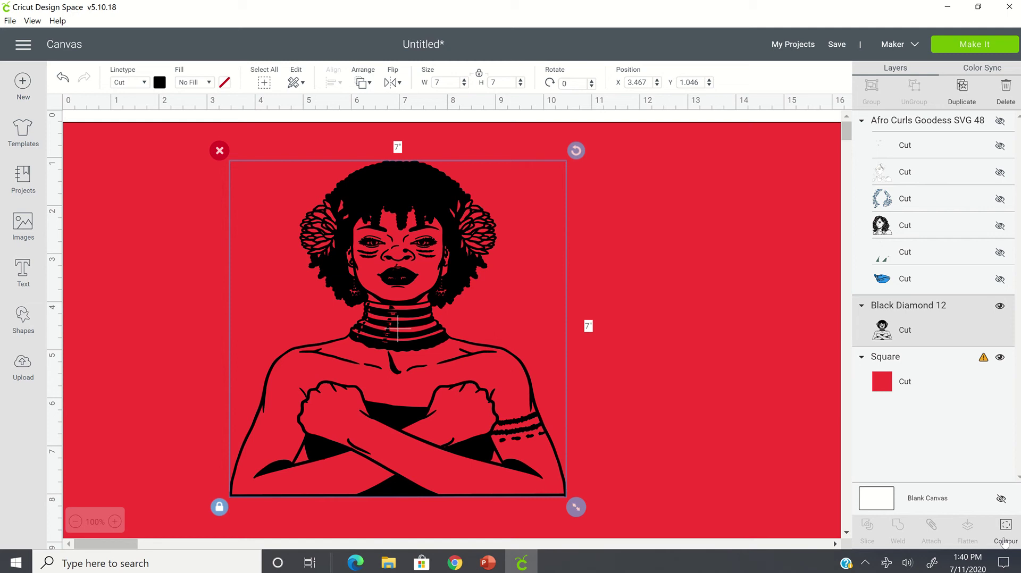
Open Hide Contour for the crossed-arms outline and turn off the crescent, dash and dot pieces.
click(1004, 542)
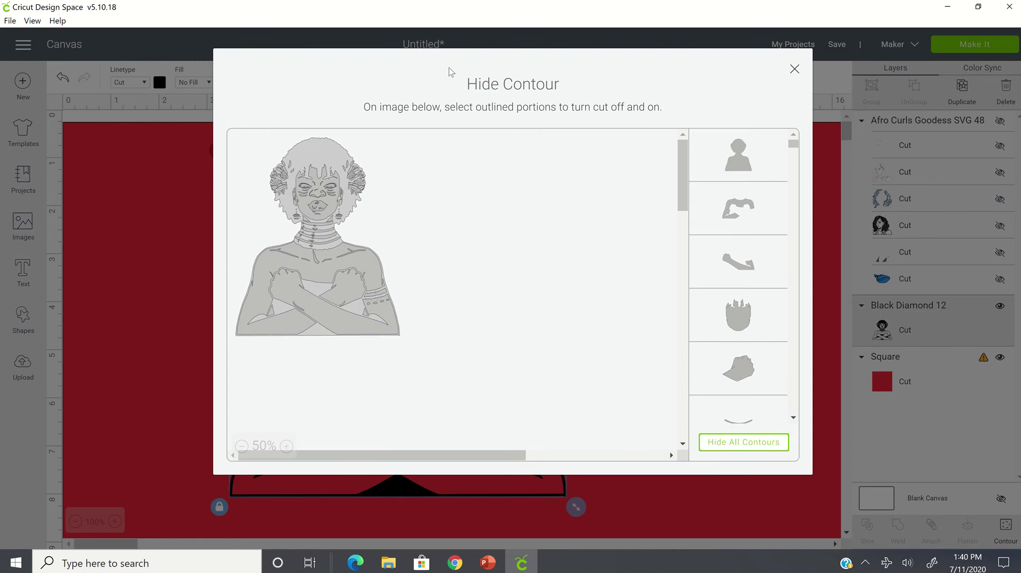
drag(451, 72, 563, 73)
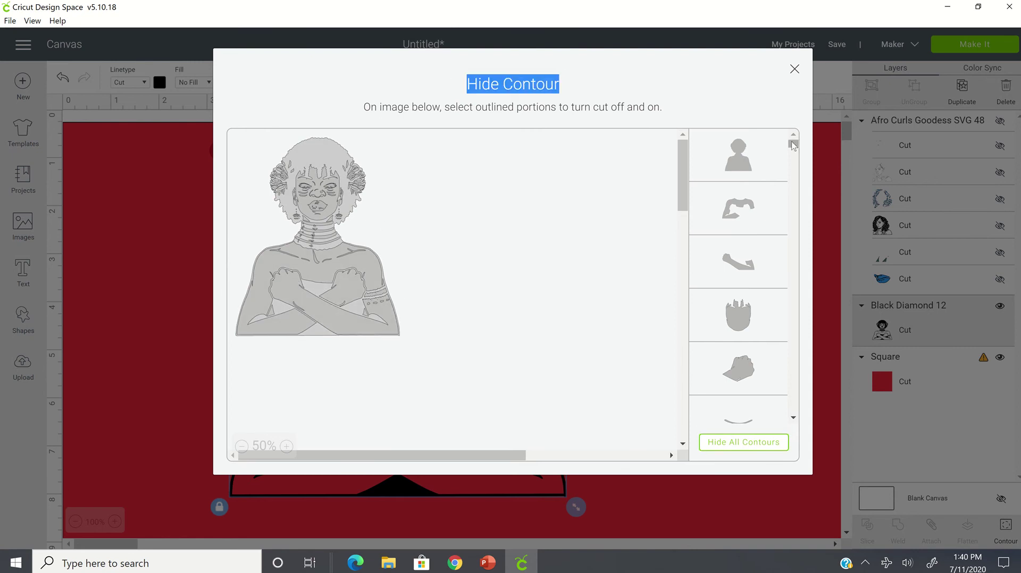
drag(793, 145, 799, 430)
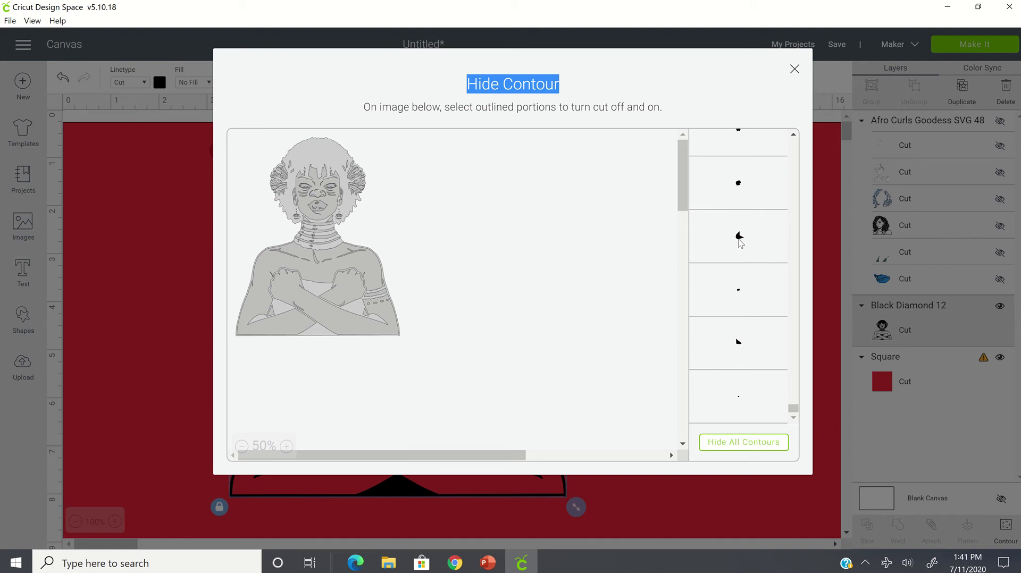
click(741, 245)
click(741, 307)
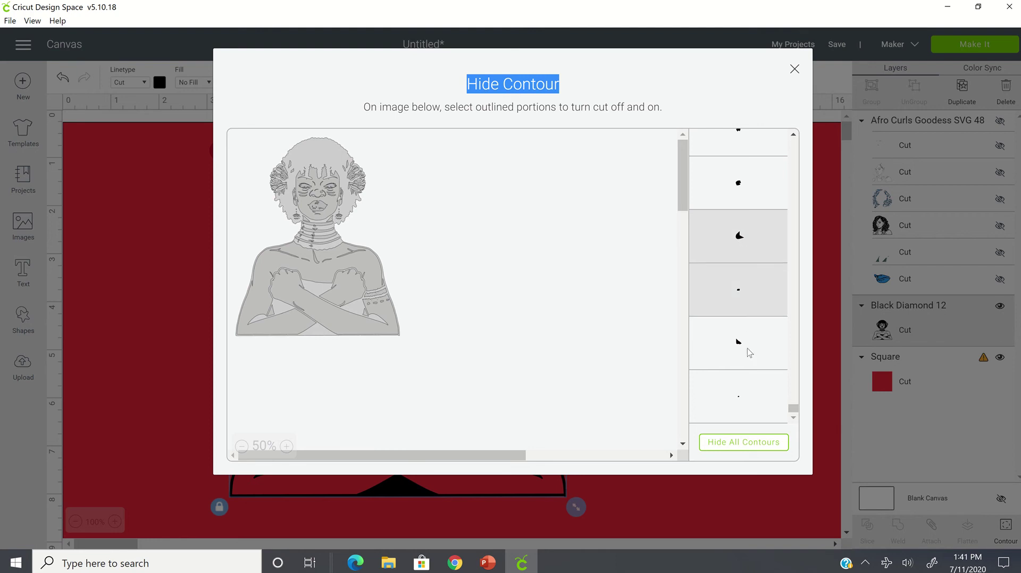
click(747, 350)
click(742, 389)
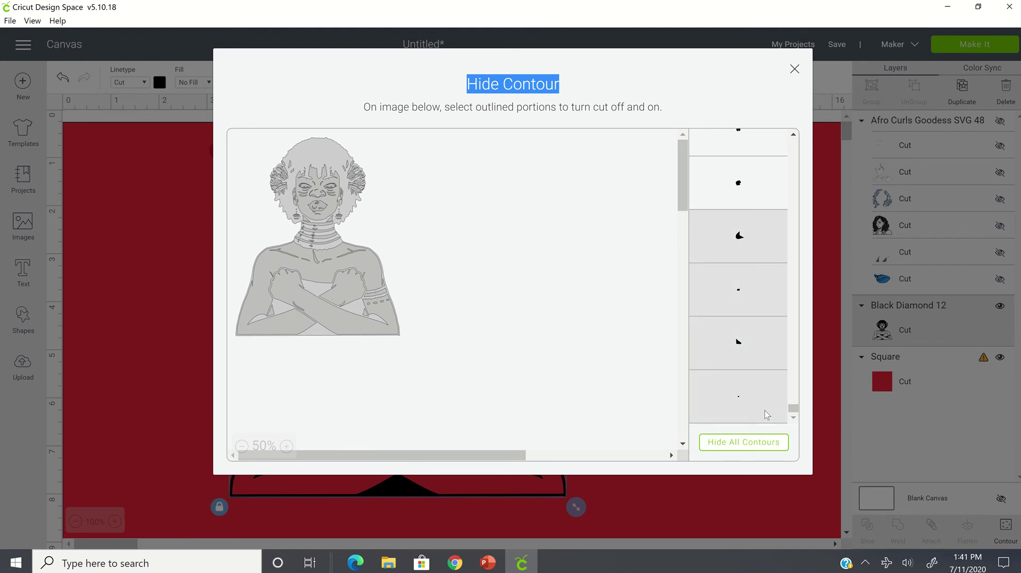
Turn off more small dot and dash contour pieces further up the list.
click(753, 191)
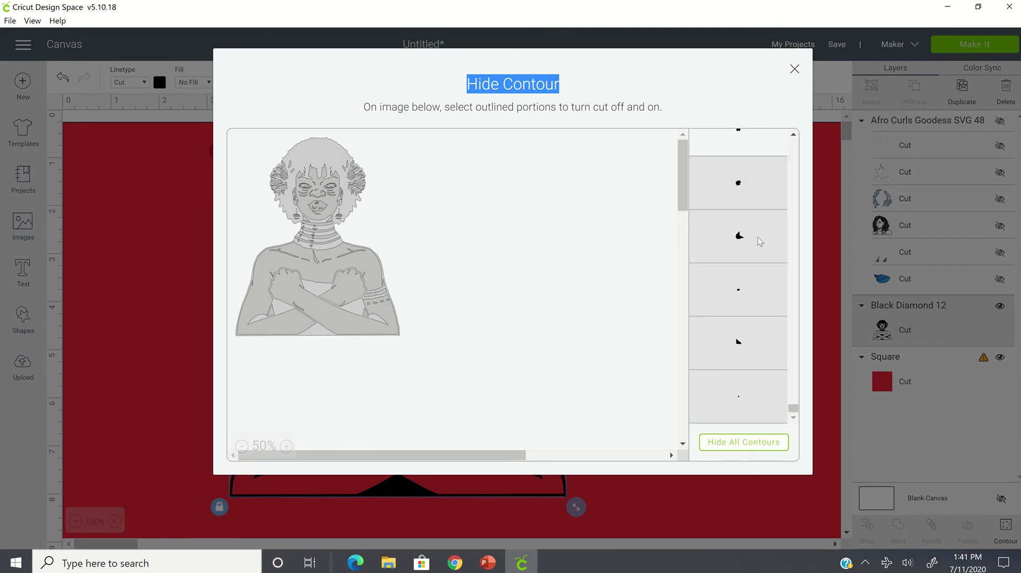
scroll(759, 234, up, 3)
click(754, 276)
click(761, 210)
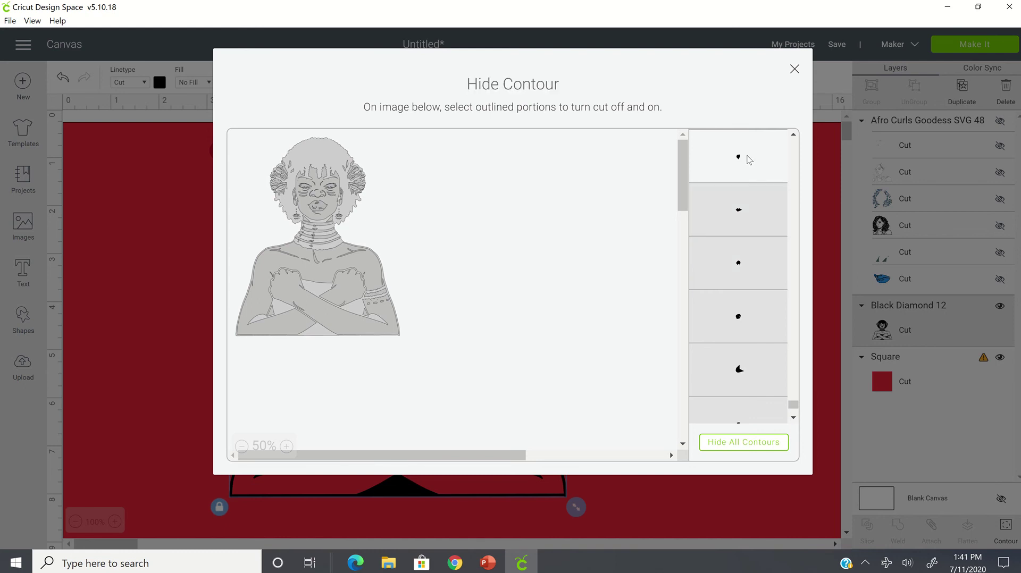
click(750, 159)
scroll(755, 275, up, 1)
scroll(755, 275, up, 1)
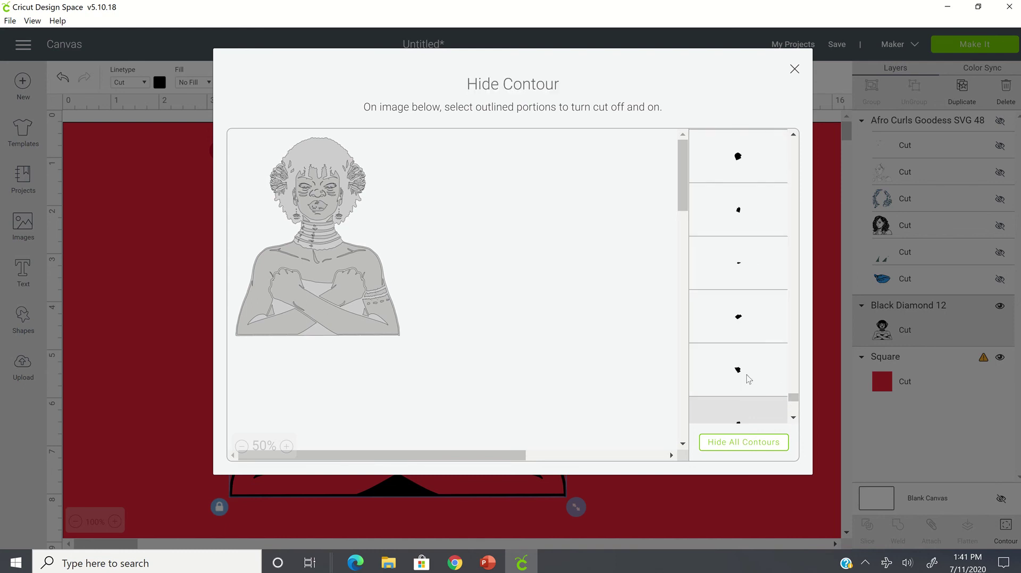
click(756, 169)
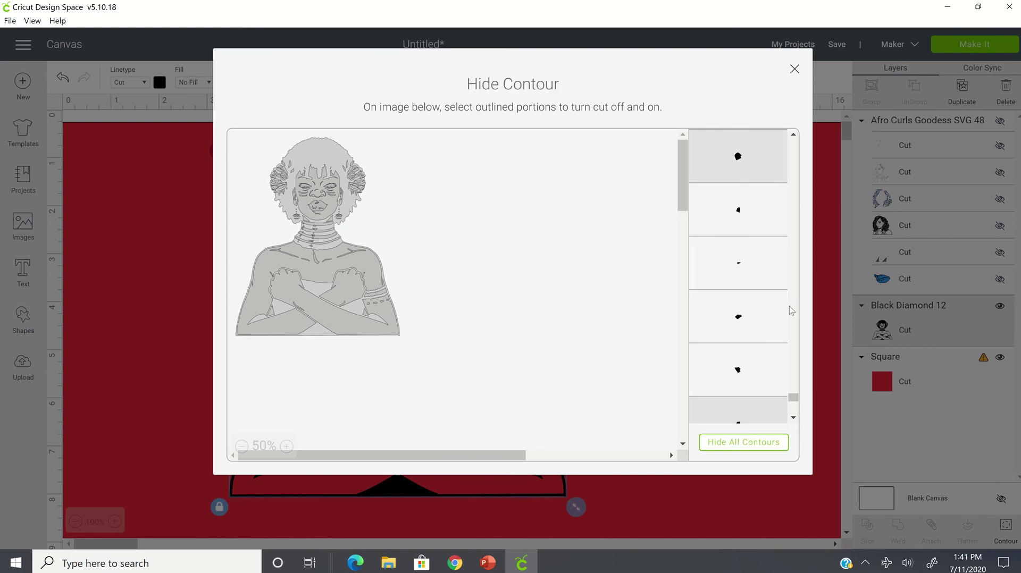
click(745, 221)
click(751, 285)
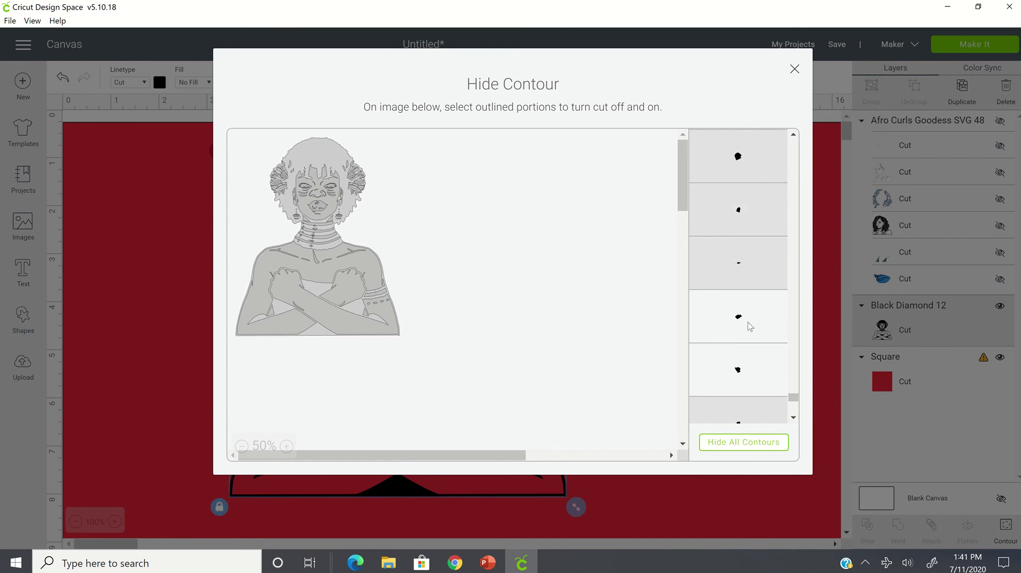
click(748, 326)
click(752, 349)
Turn off the remaining leaf, triangle and eye-shaped contour pieces.
scroll(752, 337, up, 1)
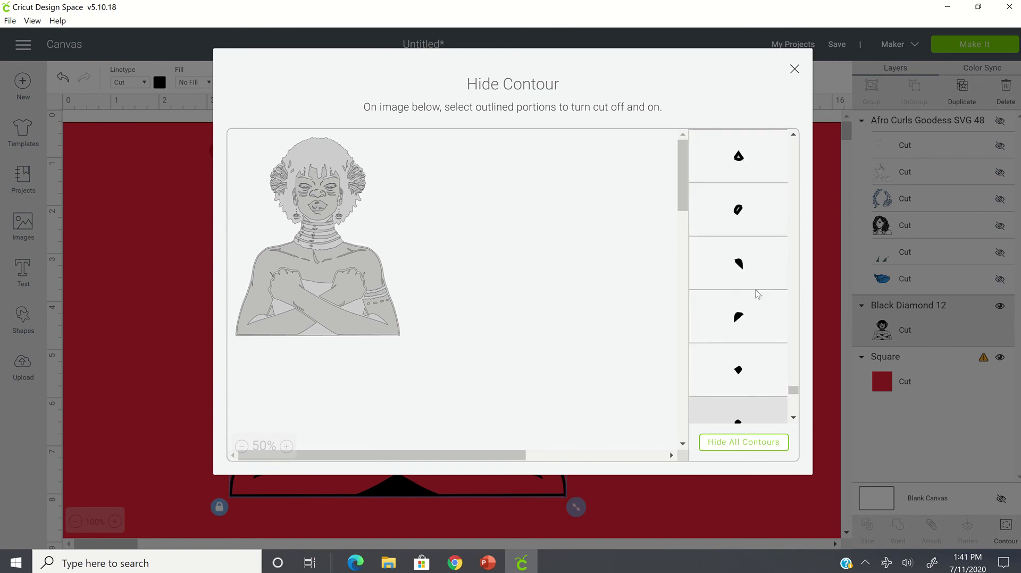
click(736, 356)
click(751, 298)
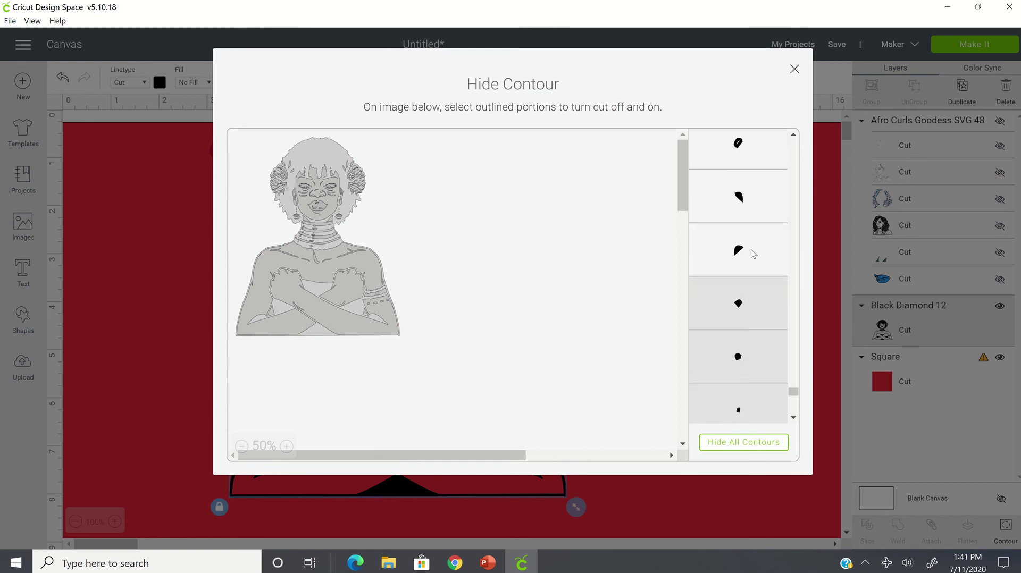
click(751, 250)
click(753, 179)
click(757, 154)
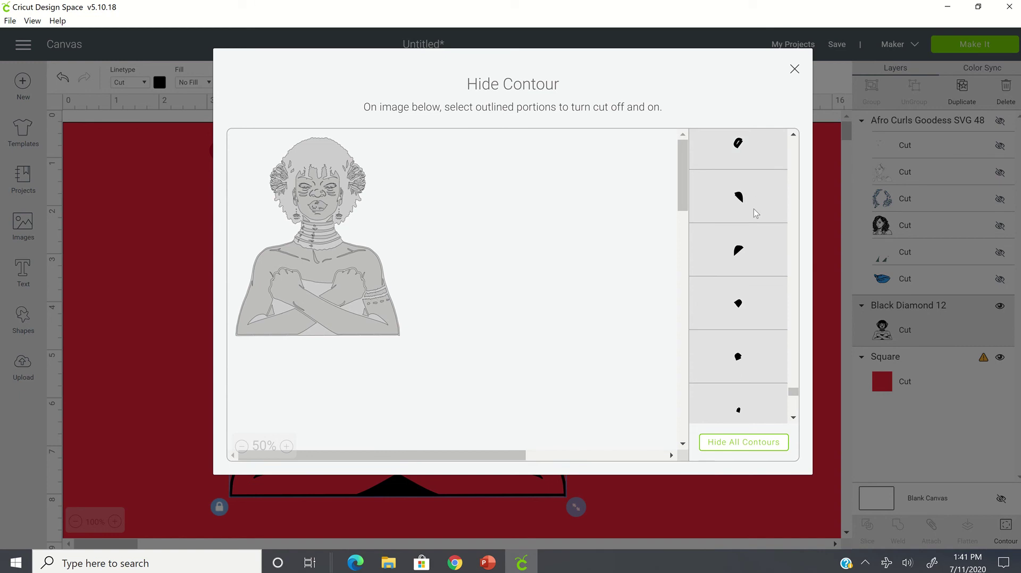
scroll(752, 211, up, 3)
click(750, 287)
click(755, 229)
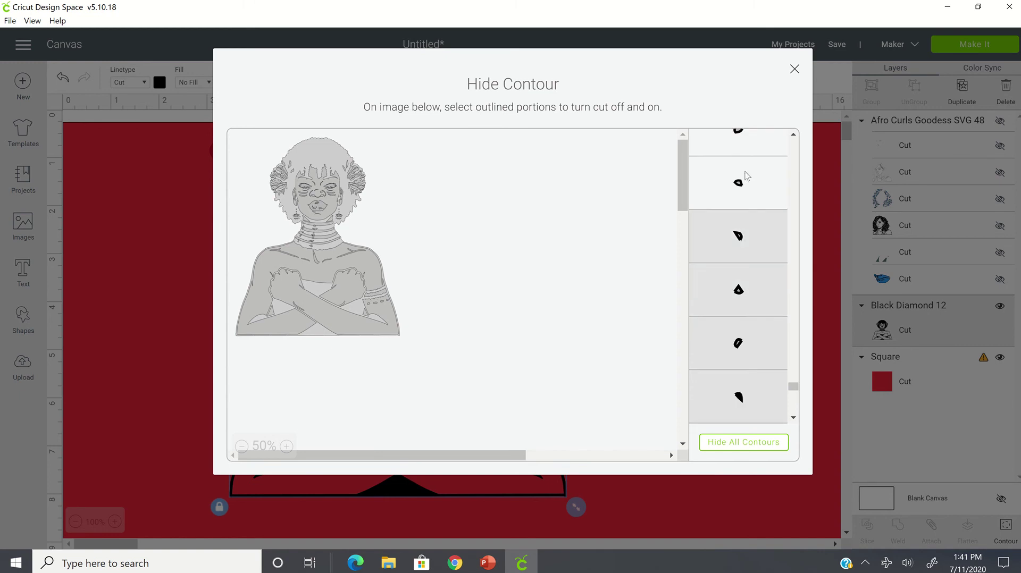
click(747, 181)
scroll(742, 201, up, 3)
click(742, 231)
click(748, 261)
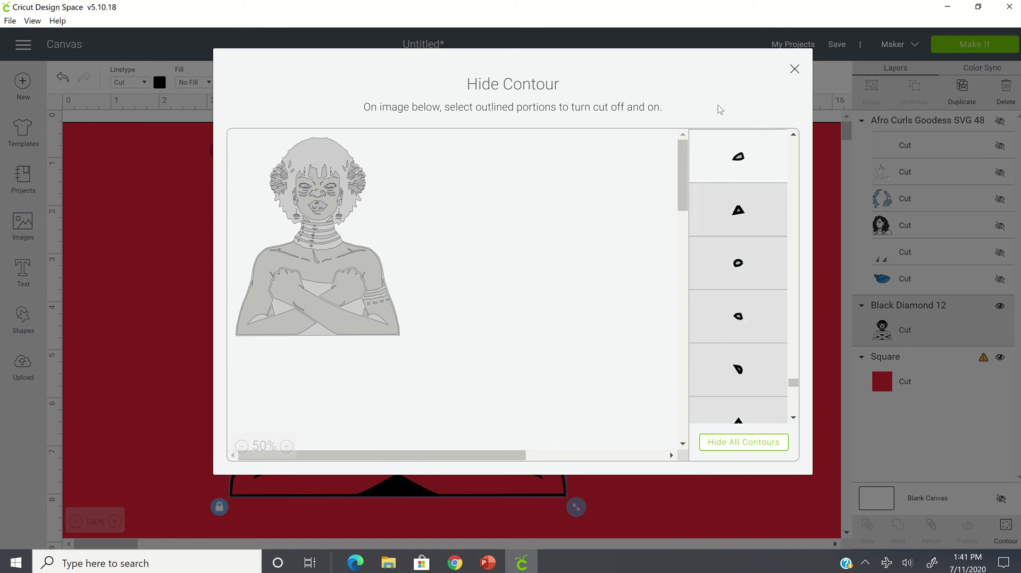
click(760, 162)
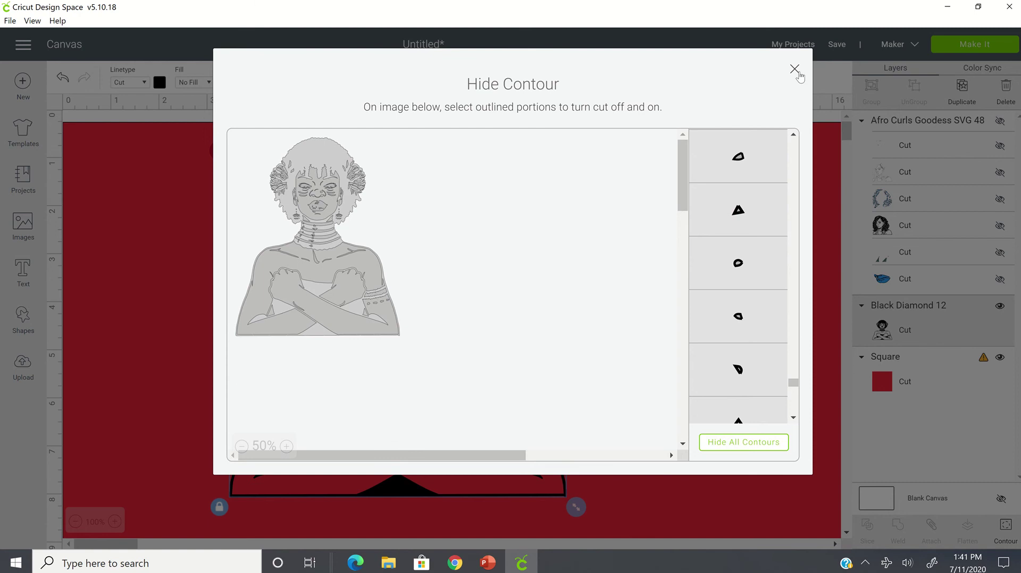
key(ctrl+a)
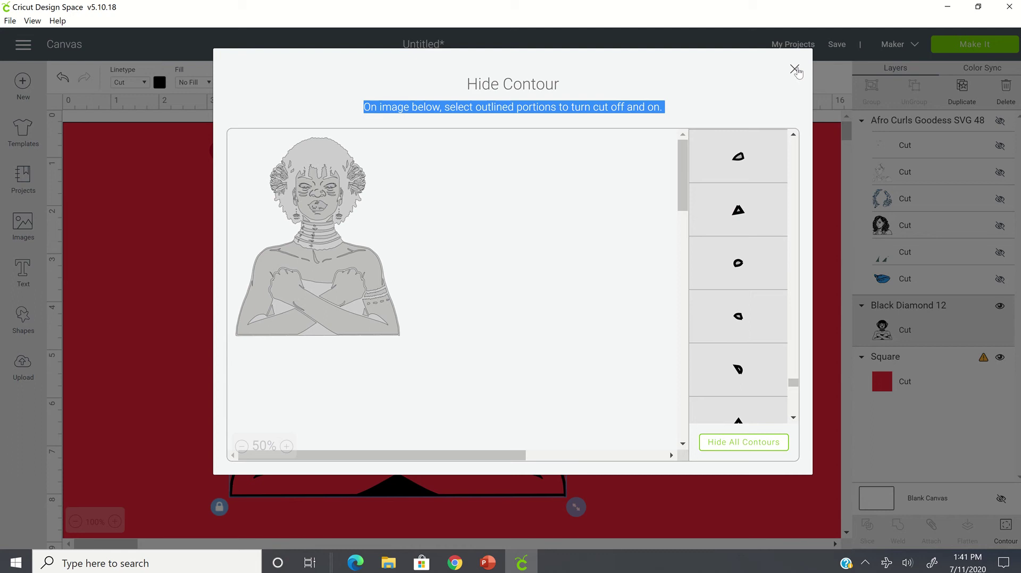
Close Hide Contour and insert another copy of the crossed-arms portrait, moving it right.
click(795, 70)
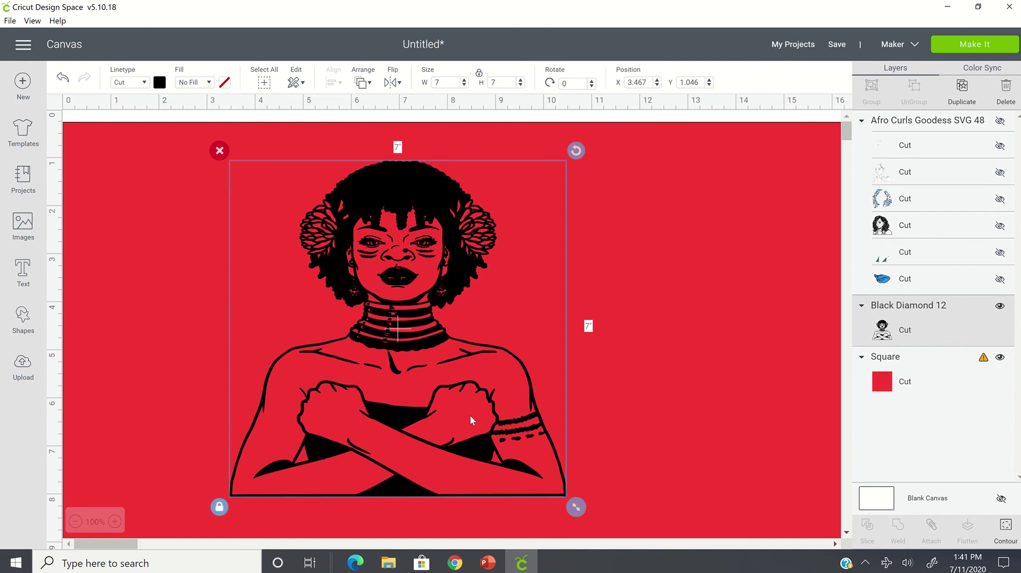
click(66, 417)
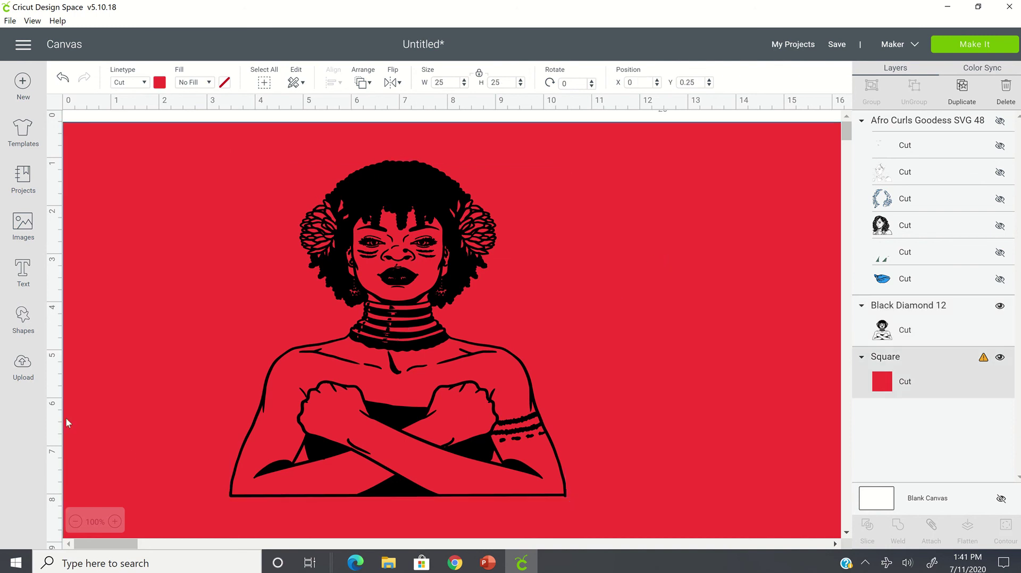
click(23, 367)
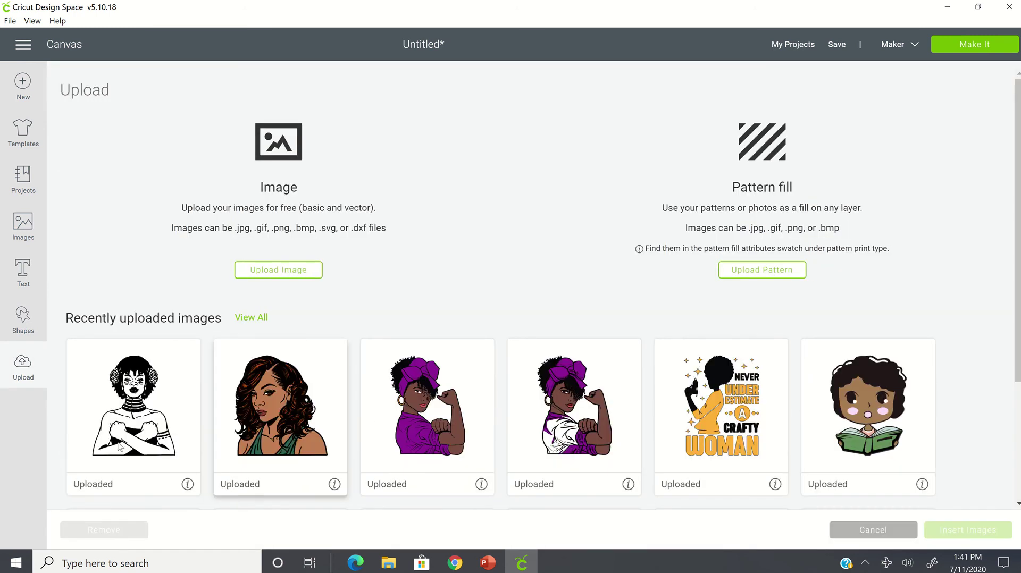
click(133, 404)
click(966, 531)
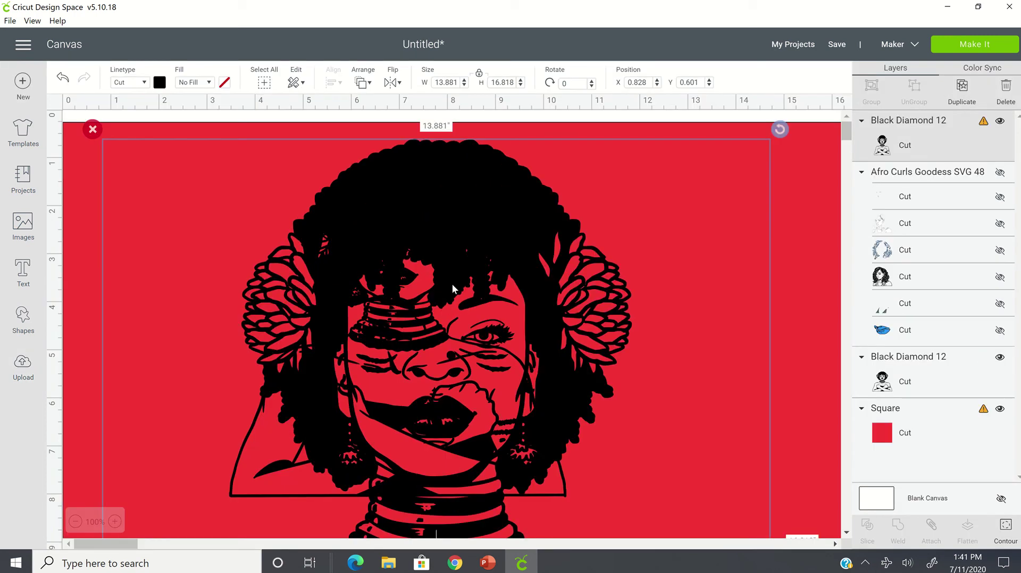
drag(434, 226, 624, 204)
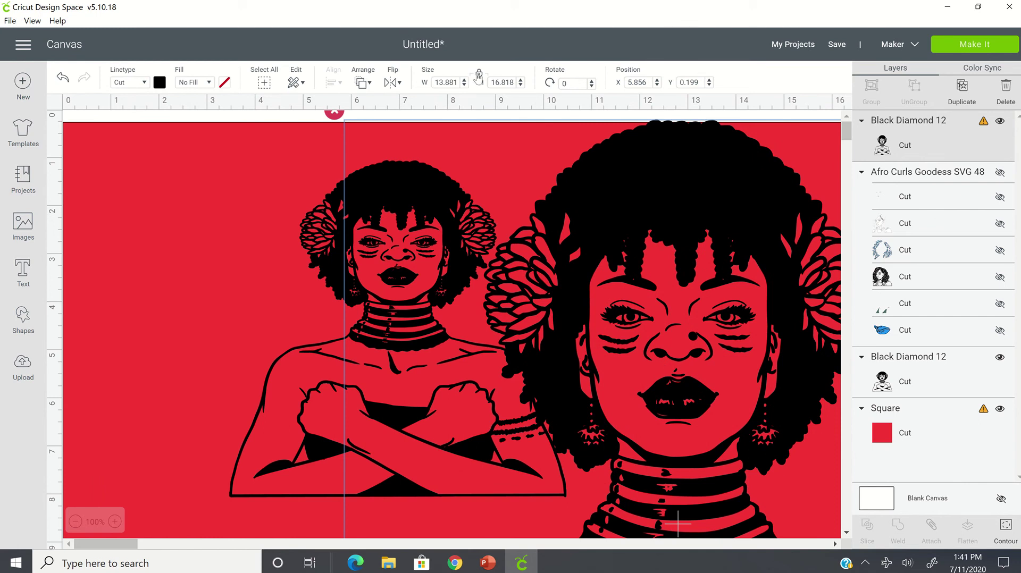
Resize the new copy to 6 by 6 inches.
click(437, 85)
text(6)
key(Tab)
text(6)
key(Tab)
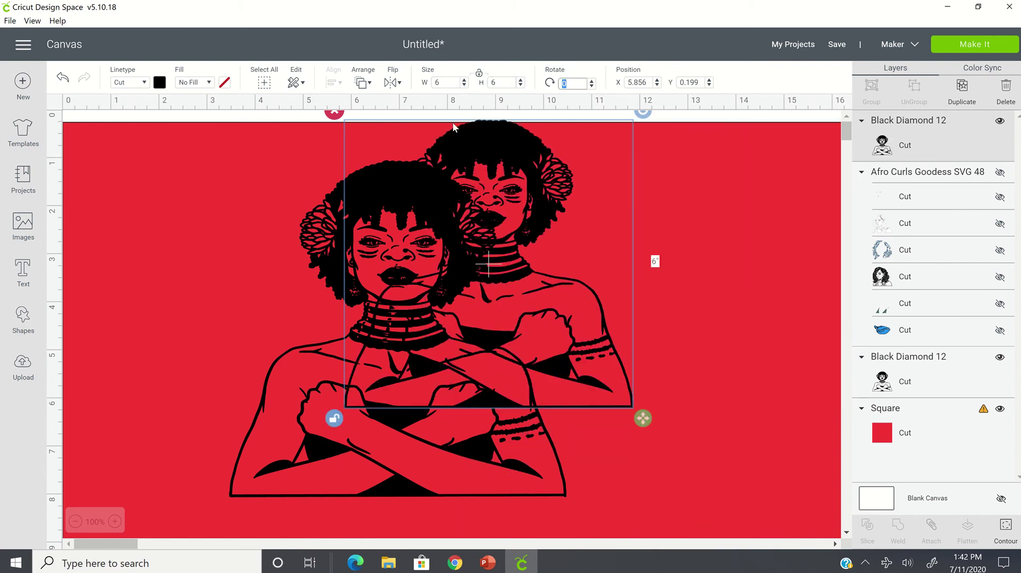
Rearrange both portraits and enlarge the right copy slightly.
drag(587, 318, 747, 427)
drag(471, 429, 417, 426)
drag(594, 456, 594, 414)
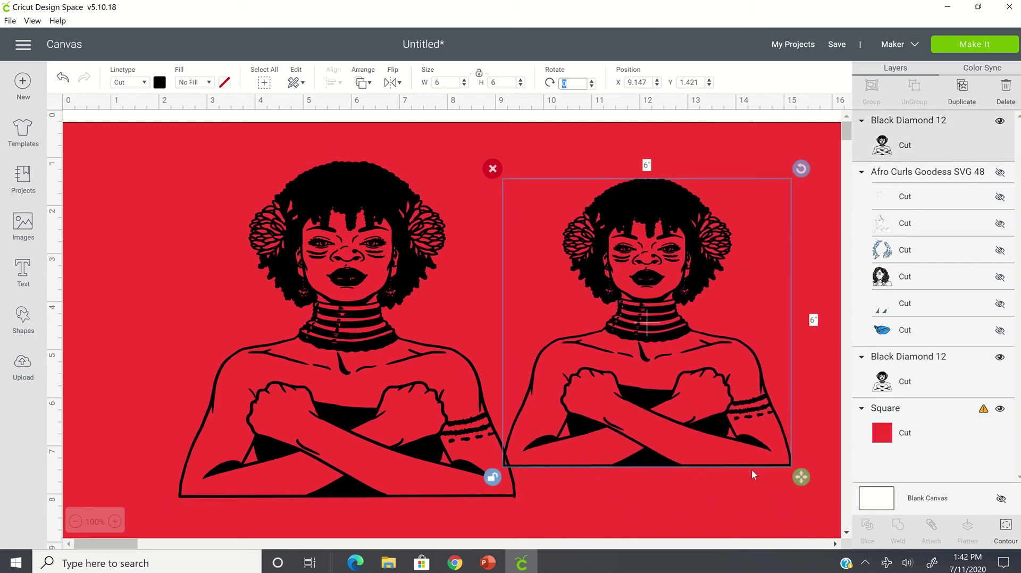
drag(802, 479, 819, 519)
drag(713, 472, 726, 457)
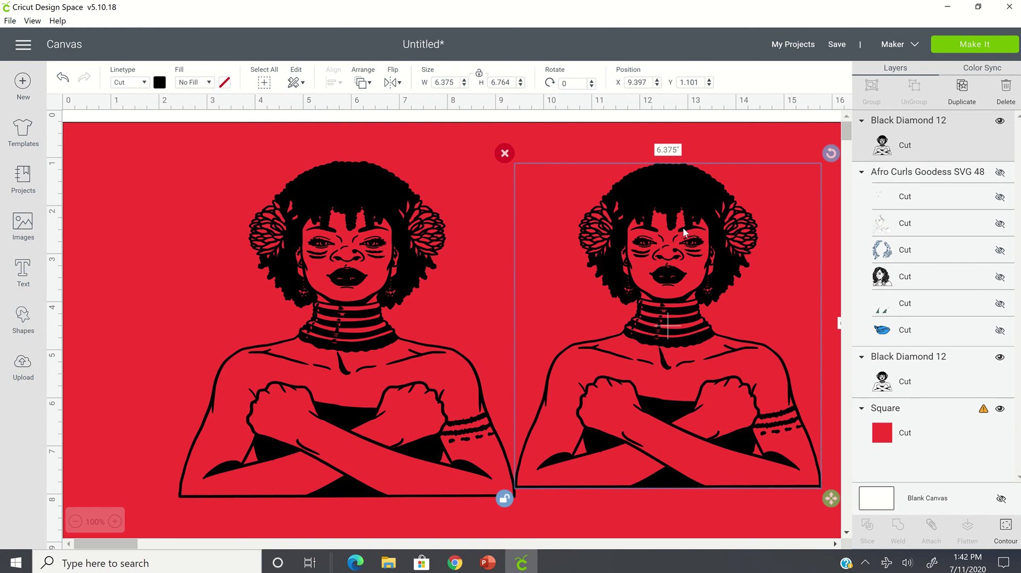
Delete the extra copy, leaving one 7 by 7 inch crossed-arms portrait, and select it.
drag(683, 227, 547, 229)
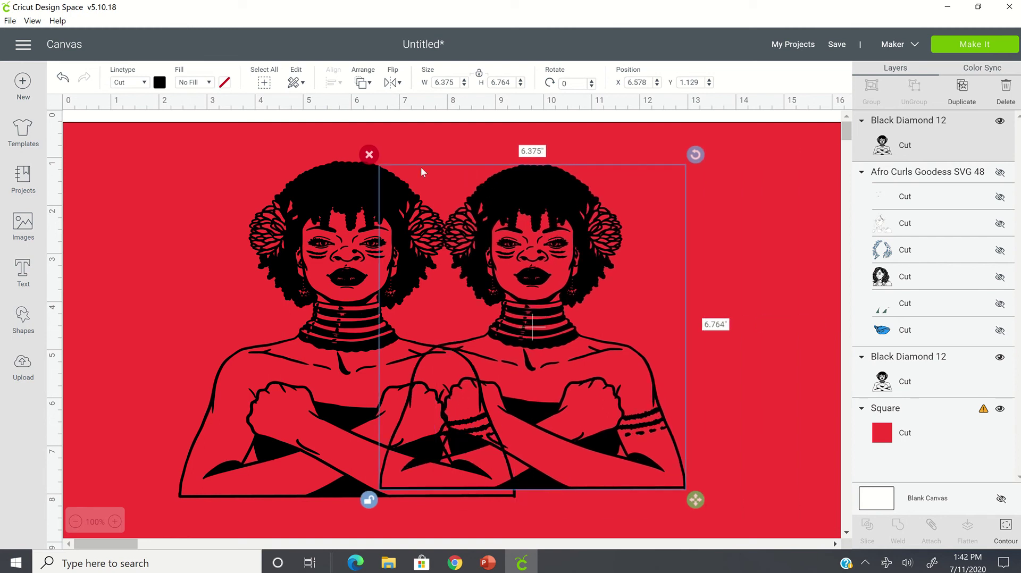
click(369, 155)
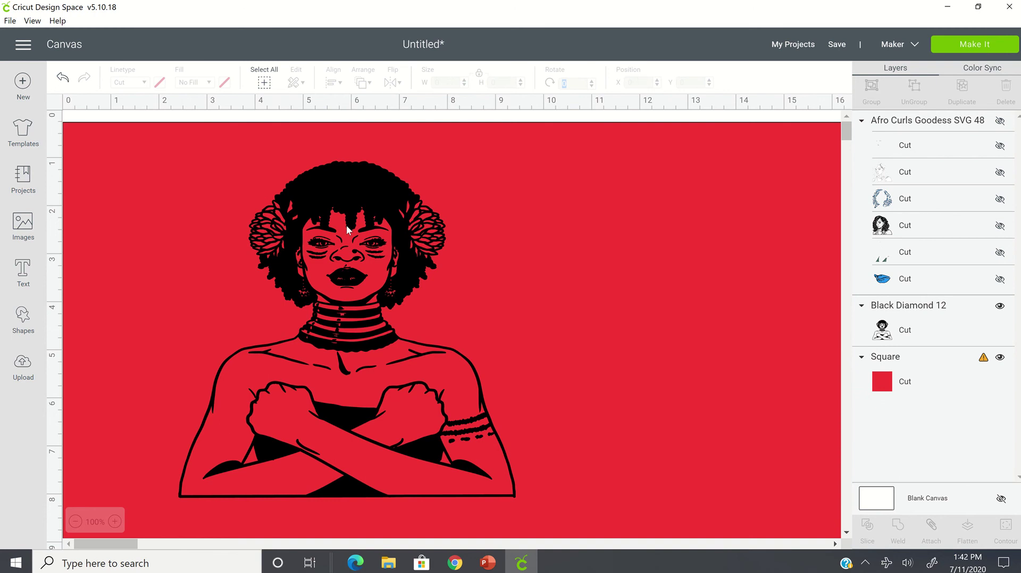
click(347, 230)
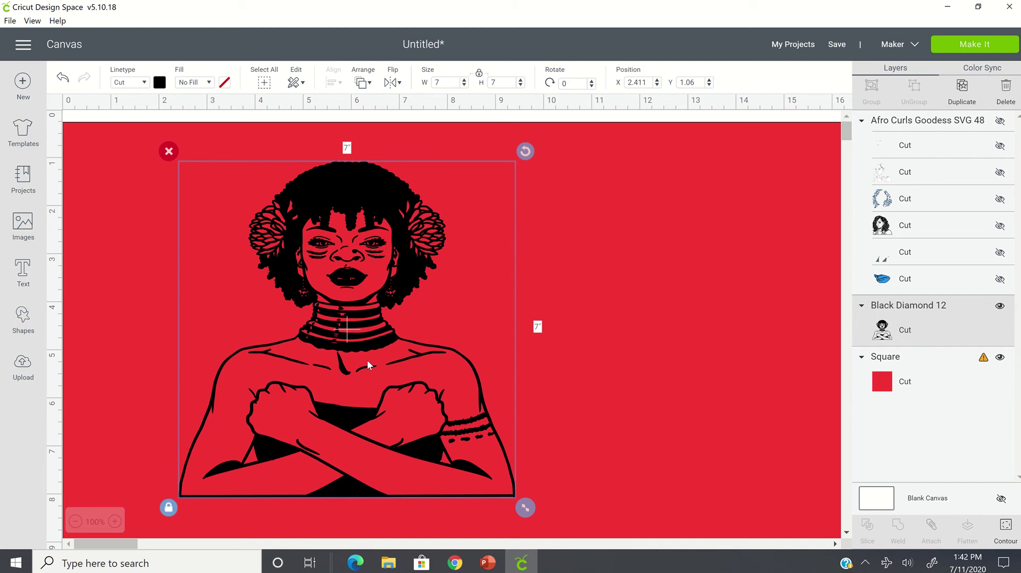
Duplicate the crossed-arms portrait, place the copies side by side, and open Hide Contour on the right one.
right_click(387, 213)
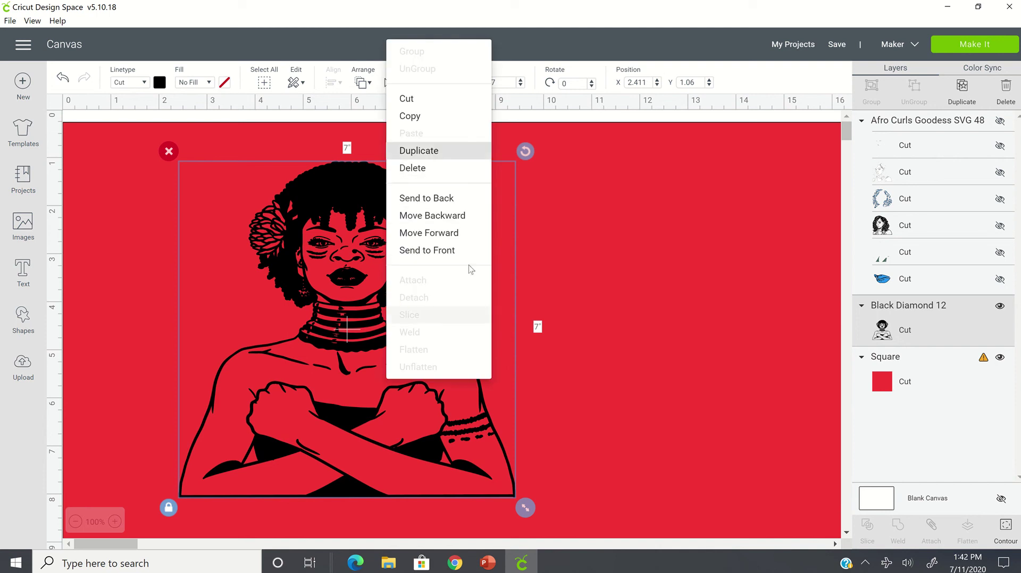
click(451, 153)
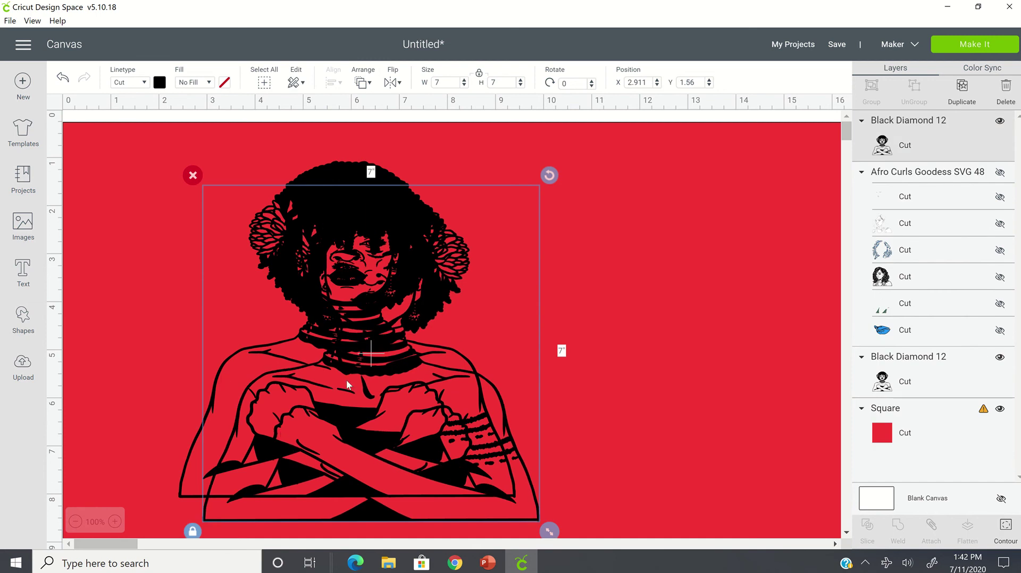
drag(347, 383, 582, 403)
drag(388, 455, 298, 446)
click(800, 463)
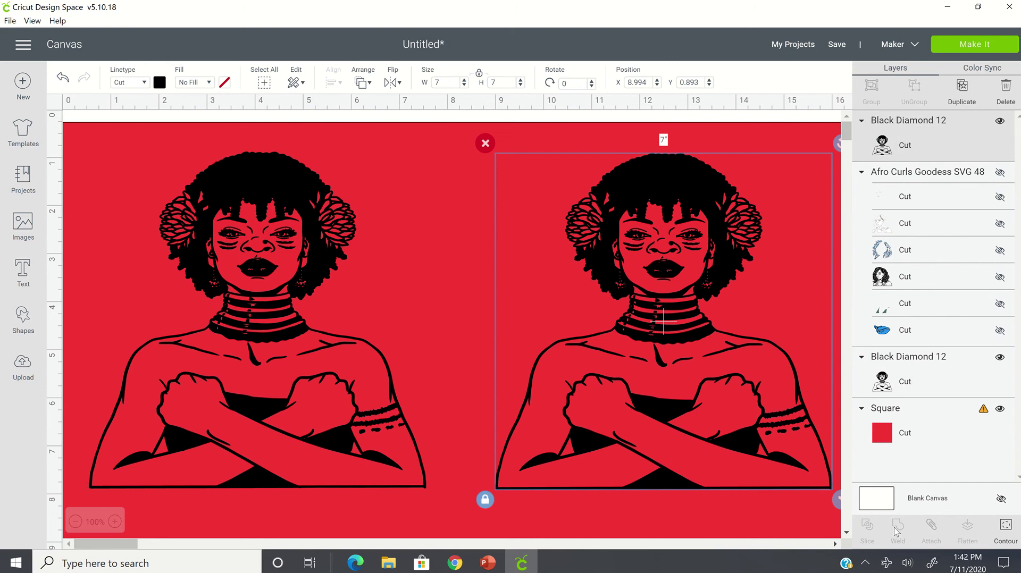
double_click(729, 229)
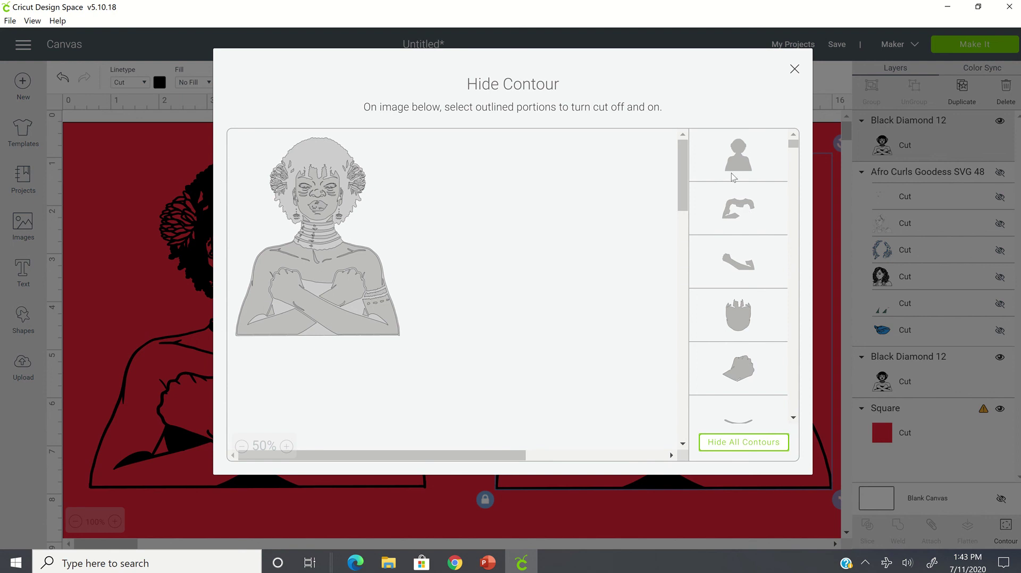
Try hiding the face, both arm and brow contours, restoring each one afterwards.
click(742, 320)
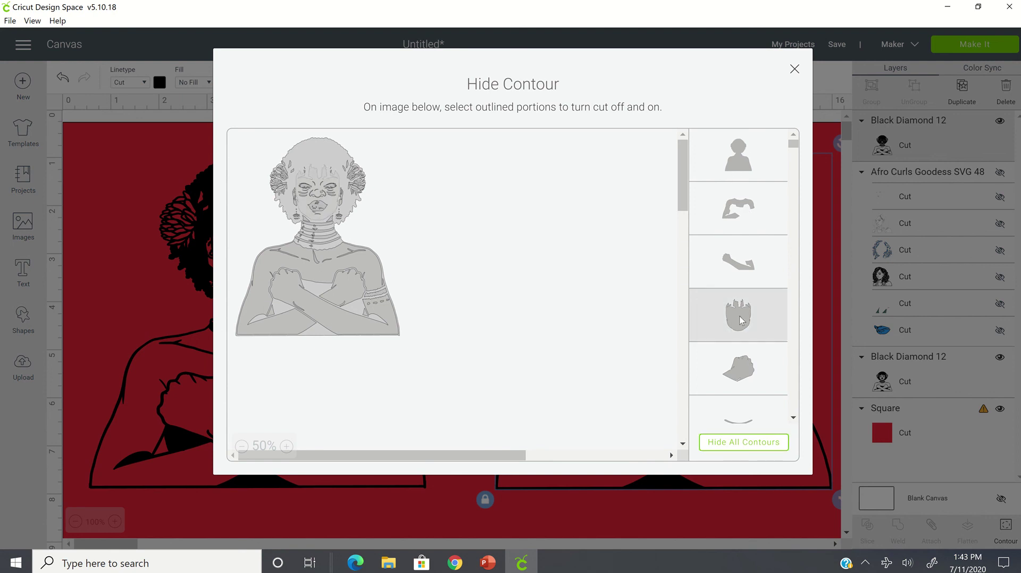
click(742, 320)
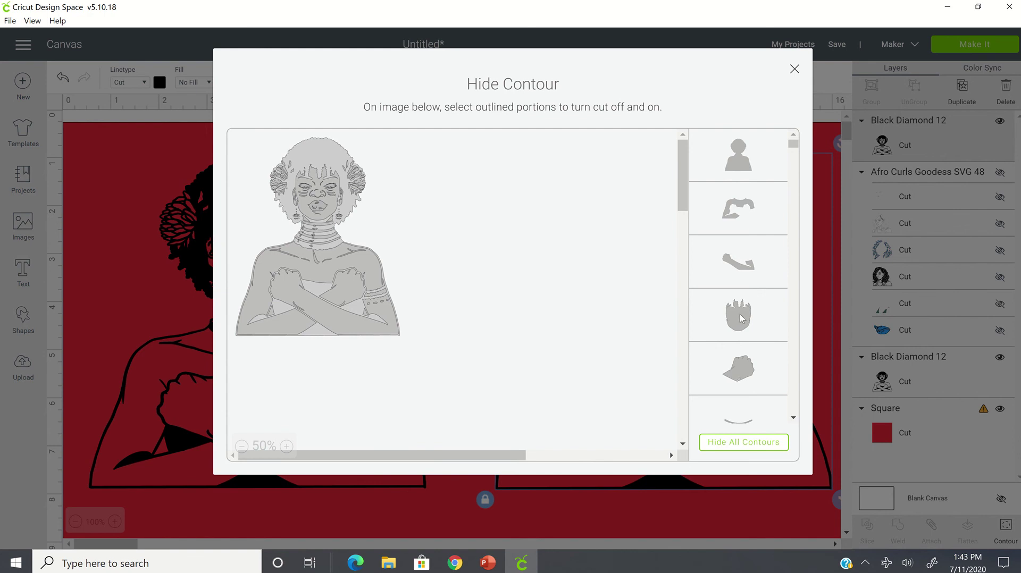
click(745, 267)
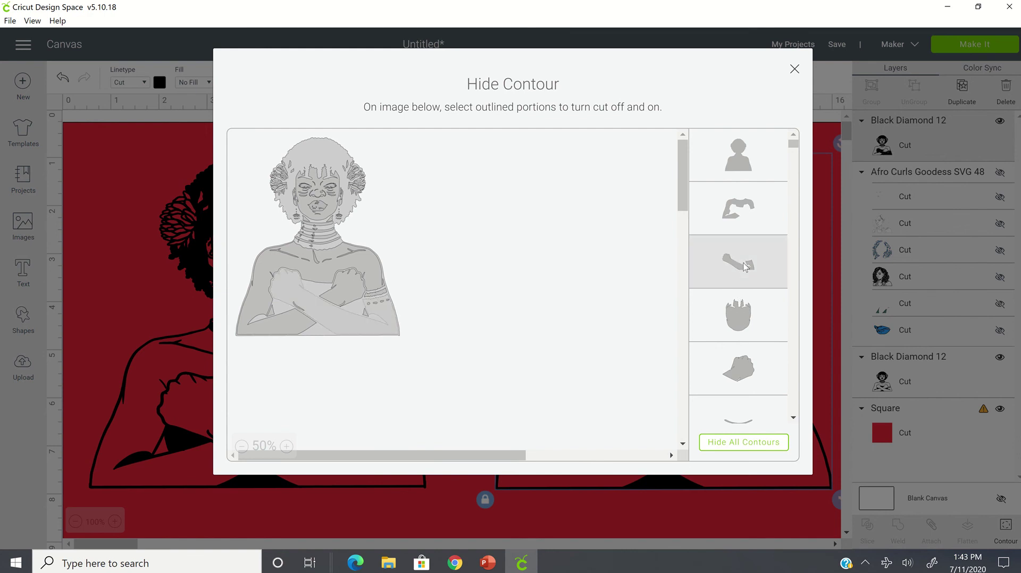
click(745, 267)
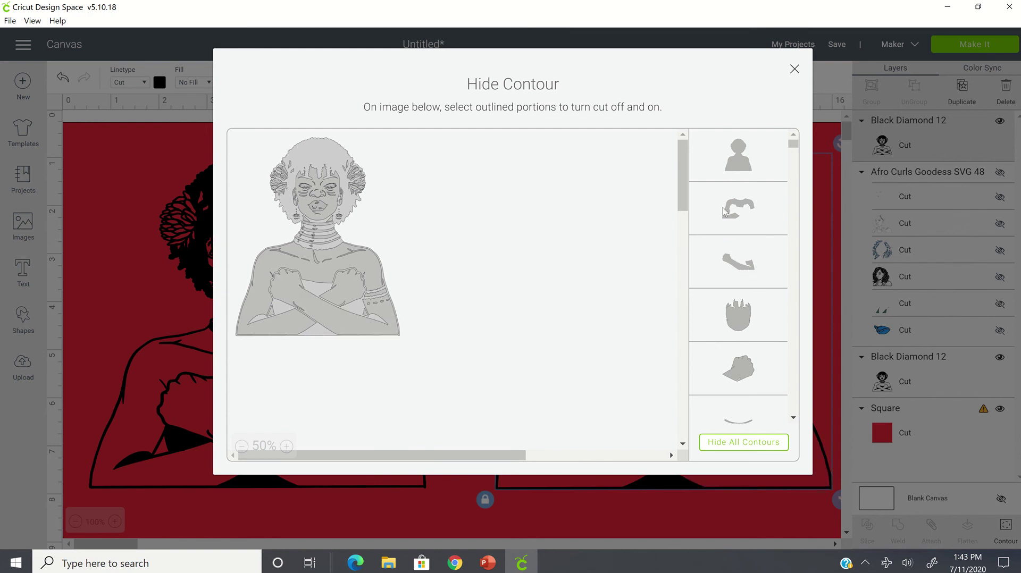
click(735, 225)
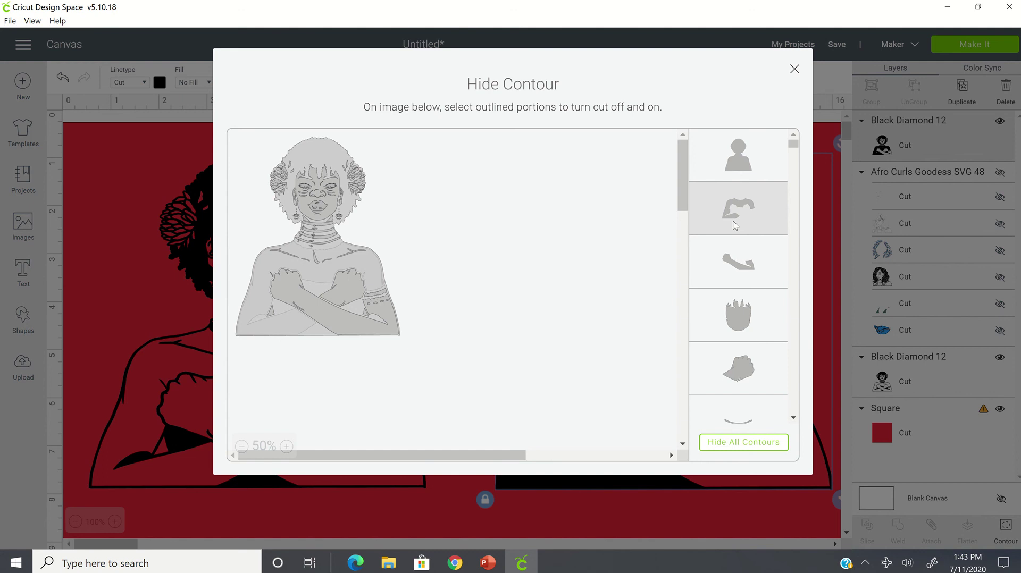
click(734, 225)
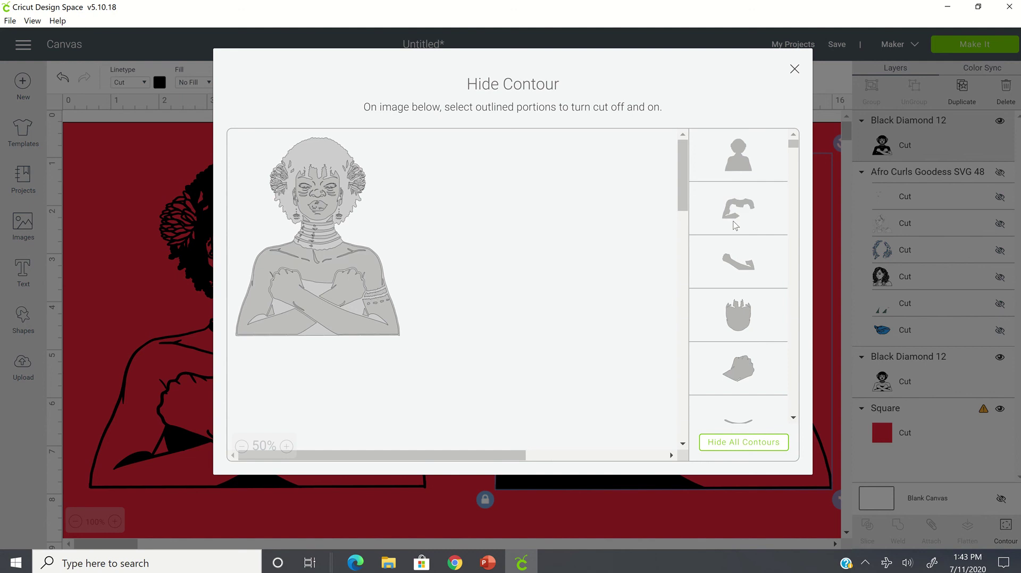
click(793, 417)
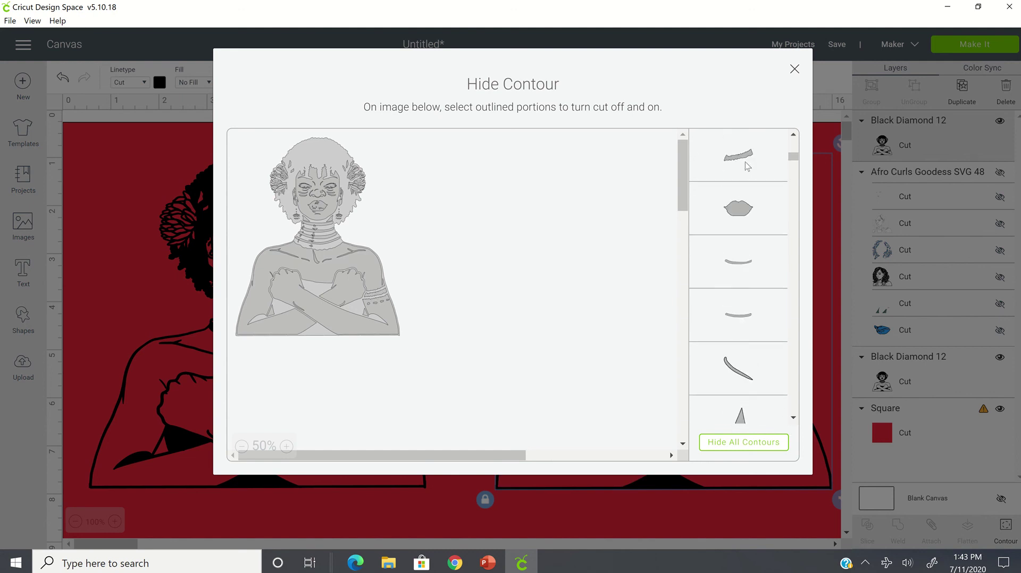
click(747, 166)
click(746, 166)
Hide the lips and outer head silhouette contours, leaving a mostly solid black figure.
click(738, 229)
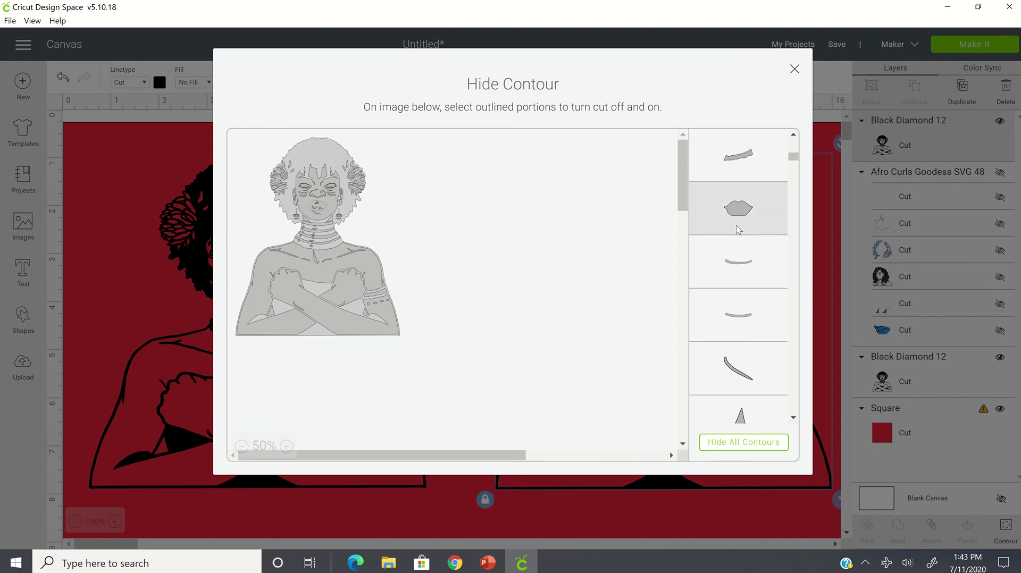
click(738, 230)
click(738, 229)
drag(796, 164, 795, 147)
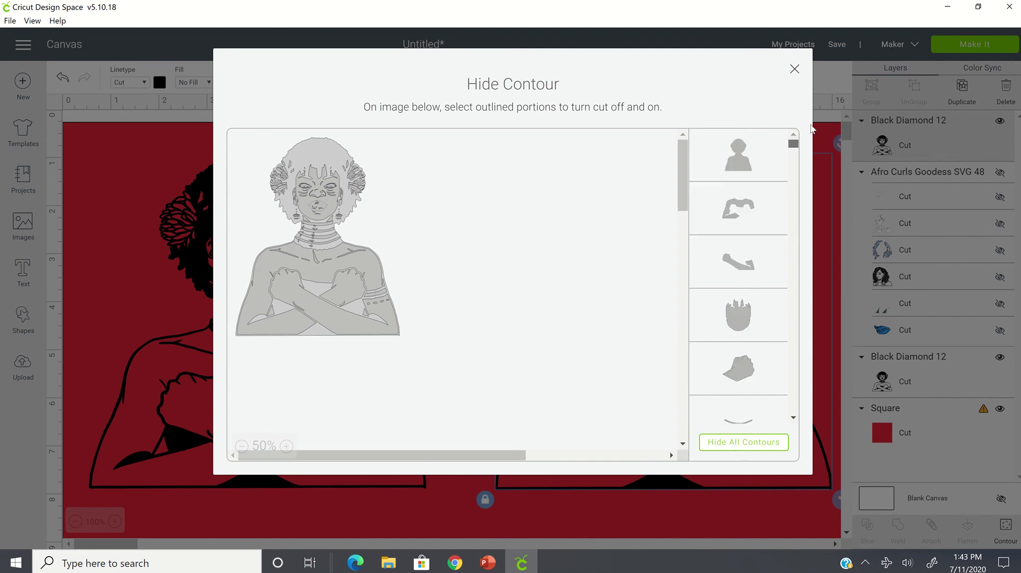
click(772, 152)
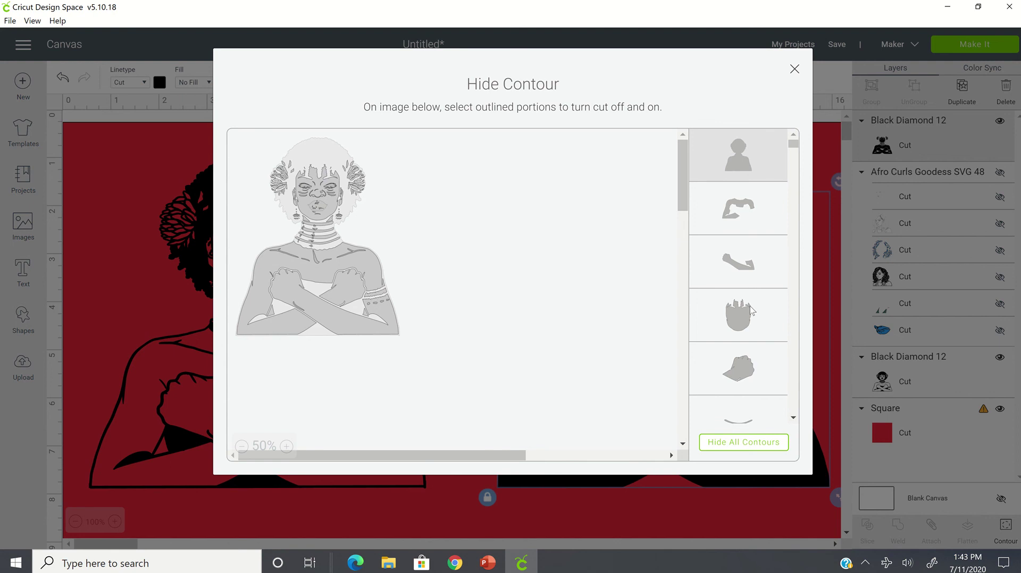
scroll(737, 351, down, 10)
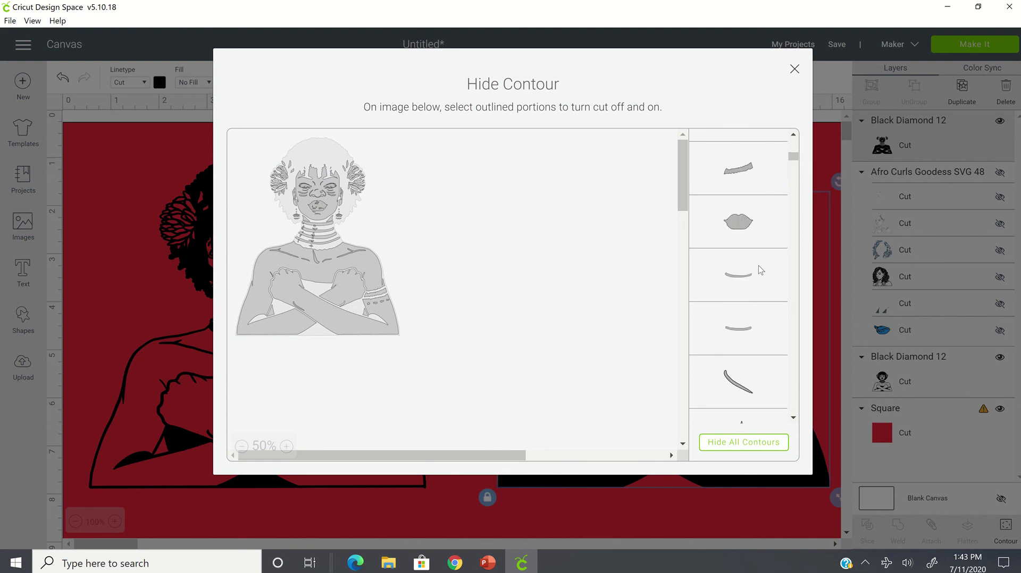
scroll(757, 268, up, 10)
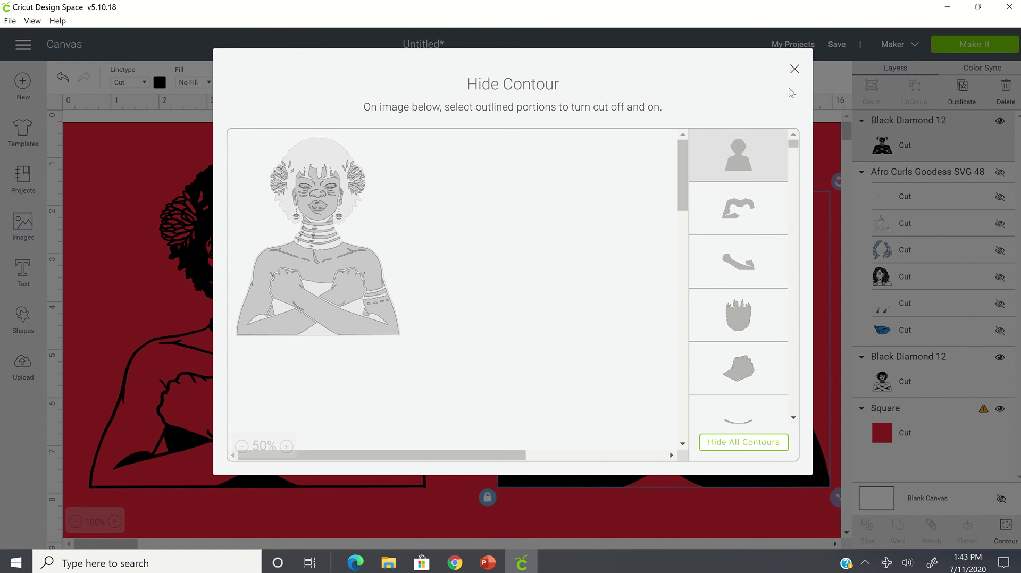
click(794, 70)
Recolour the silhouette copy light green and lay it over the black outline portrait.
drag(653, 387, 625, 375)
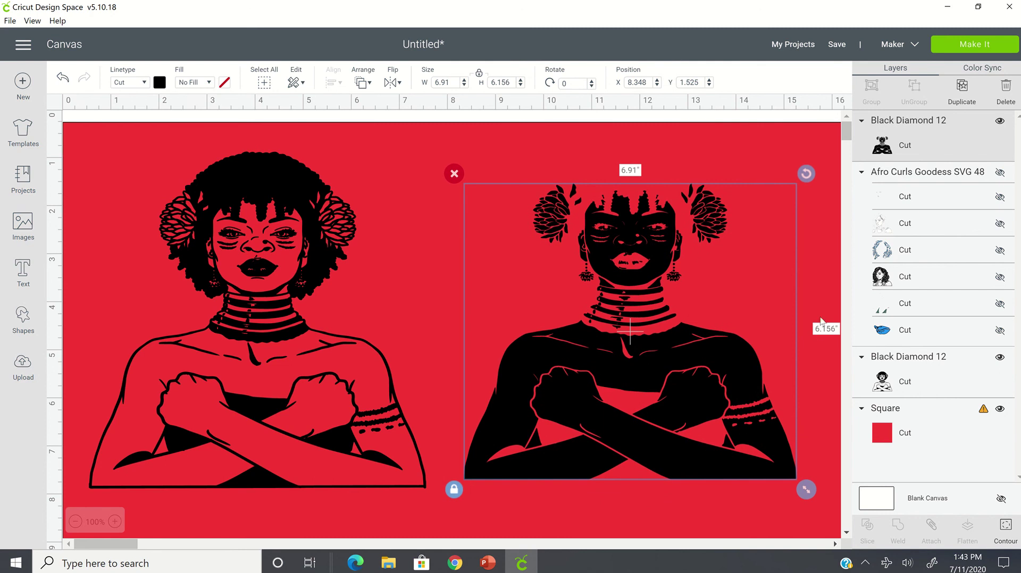
click(160, 83)
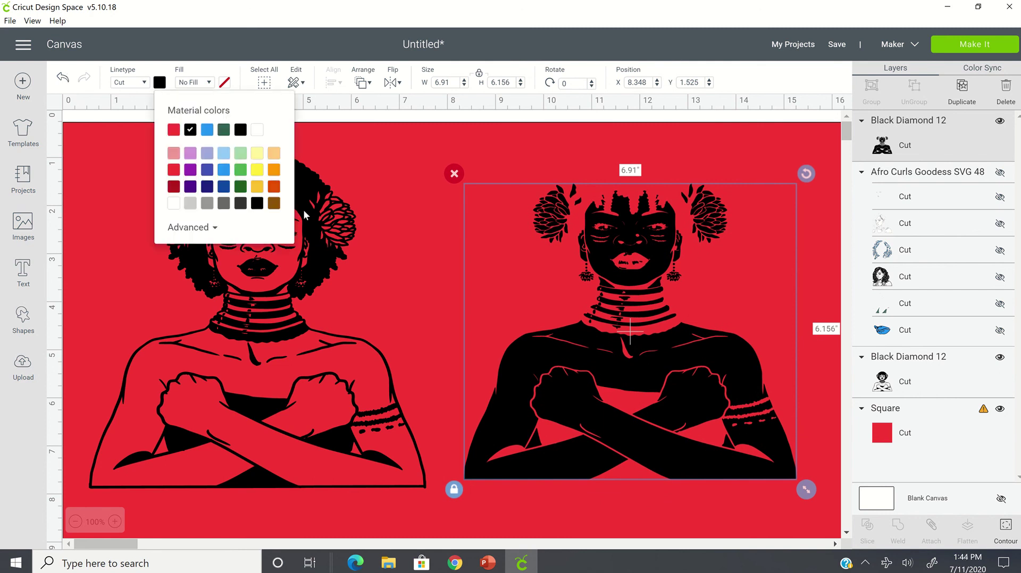
click(240, 154)
click(442, 155)
drag(680, 428, 306, 431)
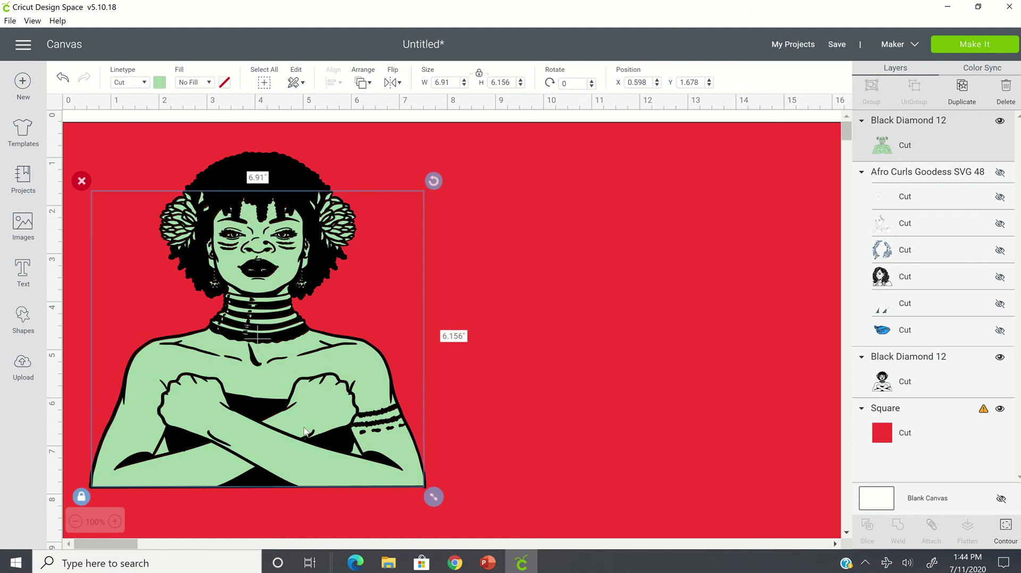
Change the silhouette layer's colour to the brown Material colour, then select the red square.
click(162, 83)
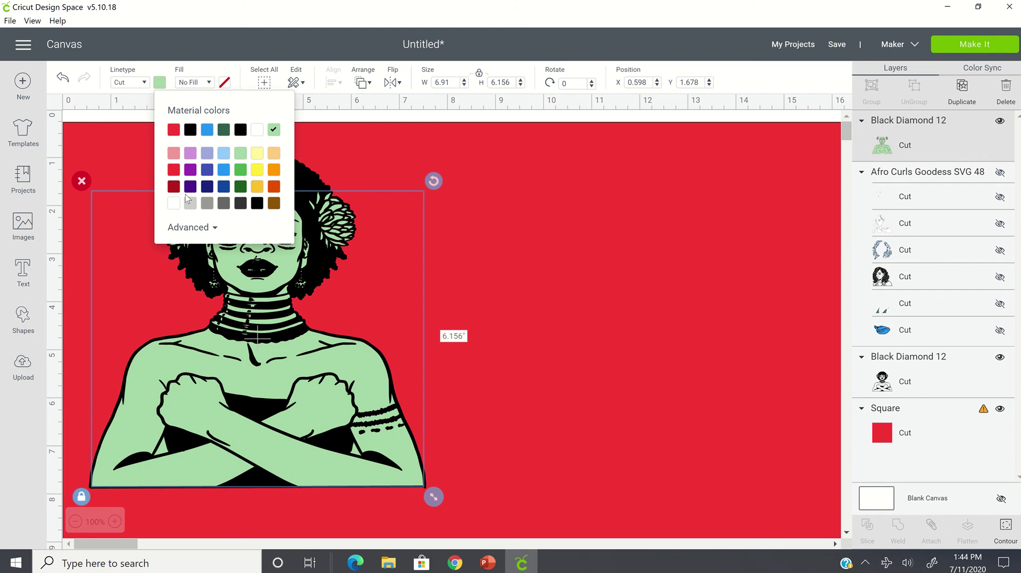
click(274, 205)
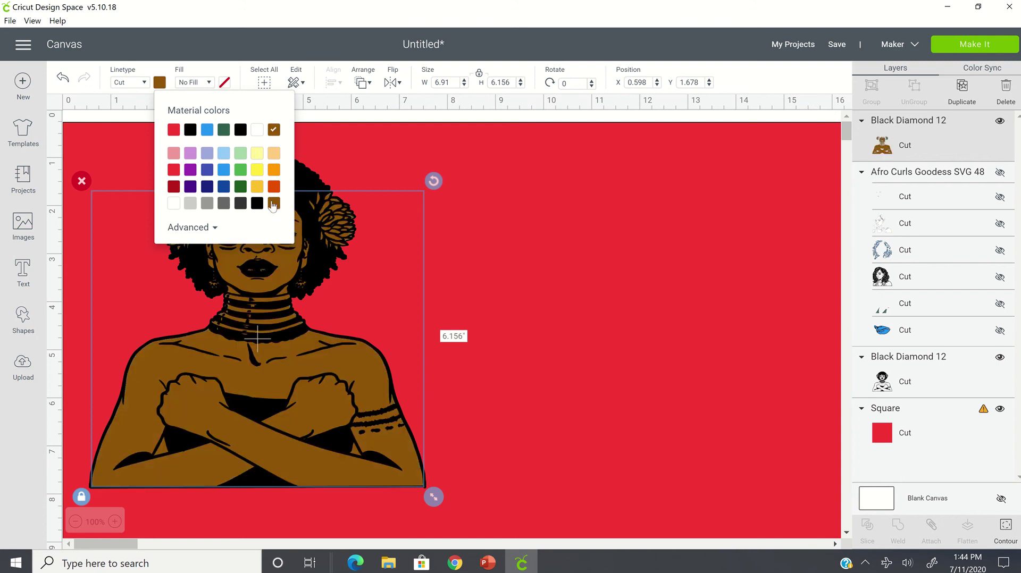
click(578, 288)
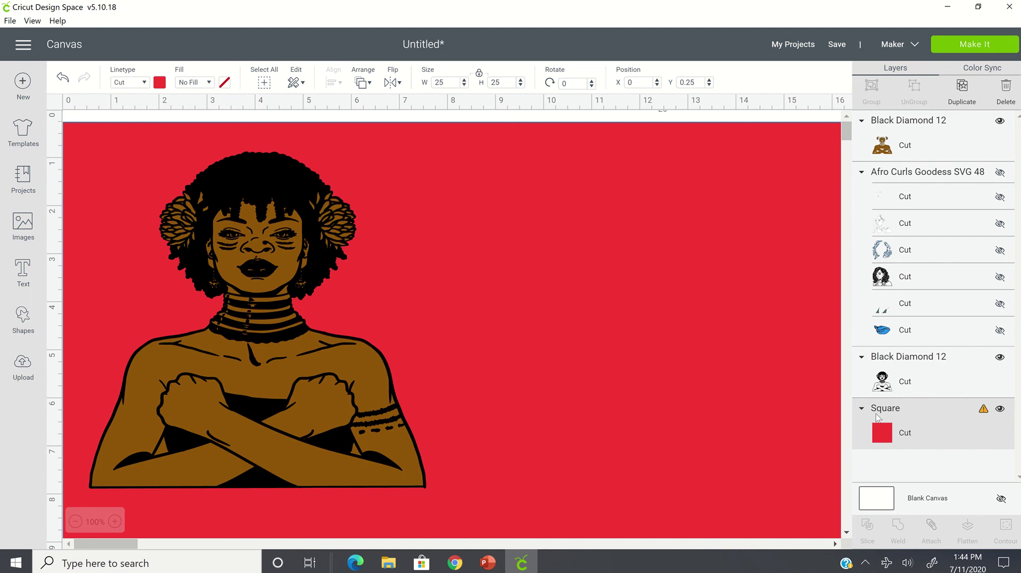
Hide the red square, send the design to Make It, preview both mats and continue.
click(1001, 409)
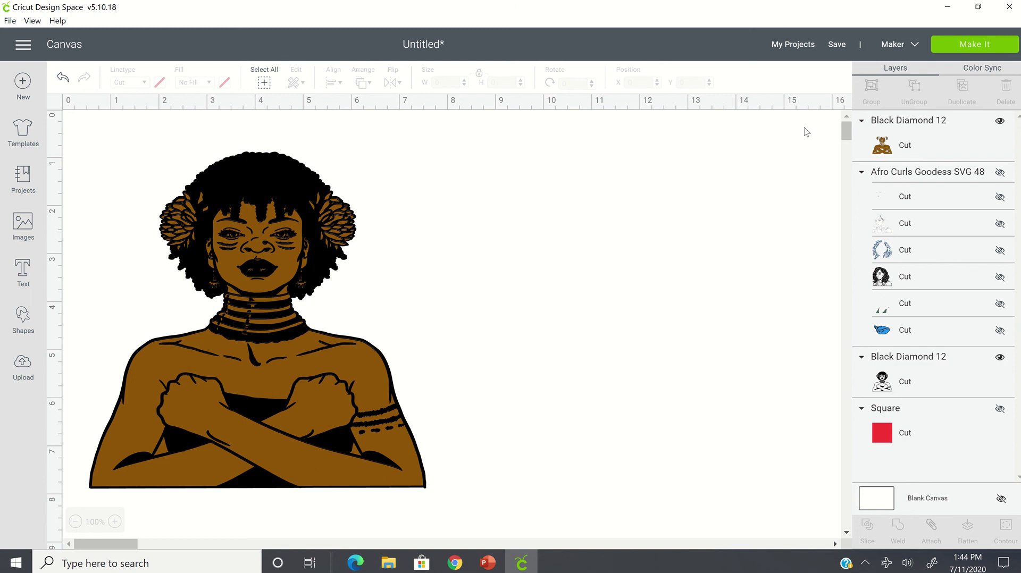
click(951, 48)
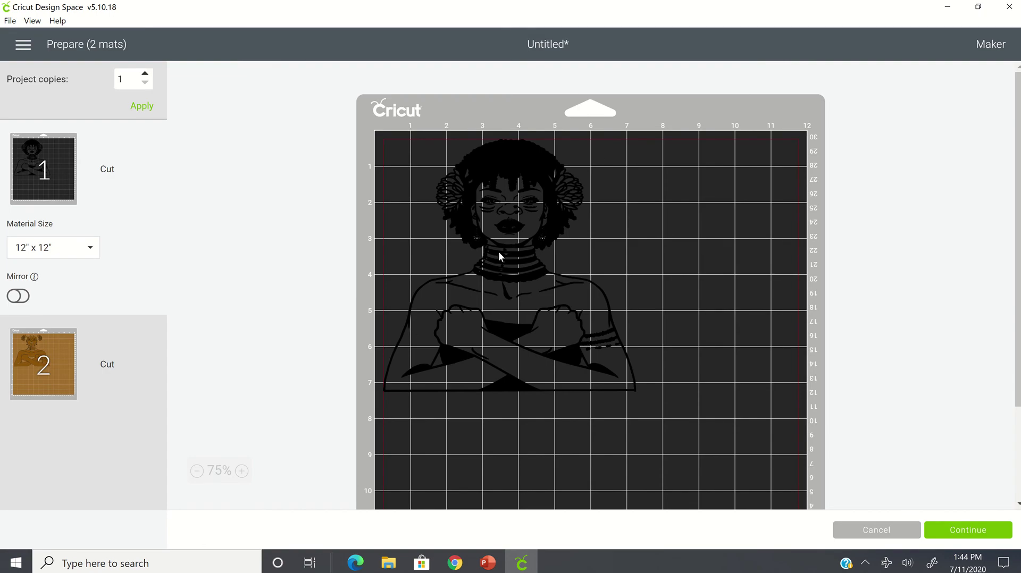
click(20, 357)
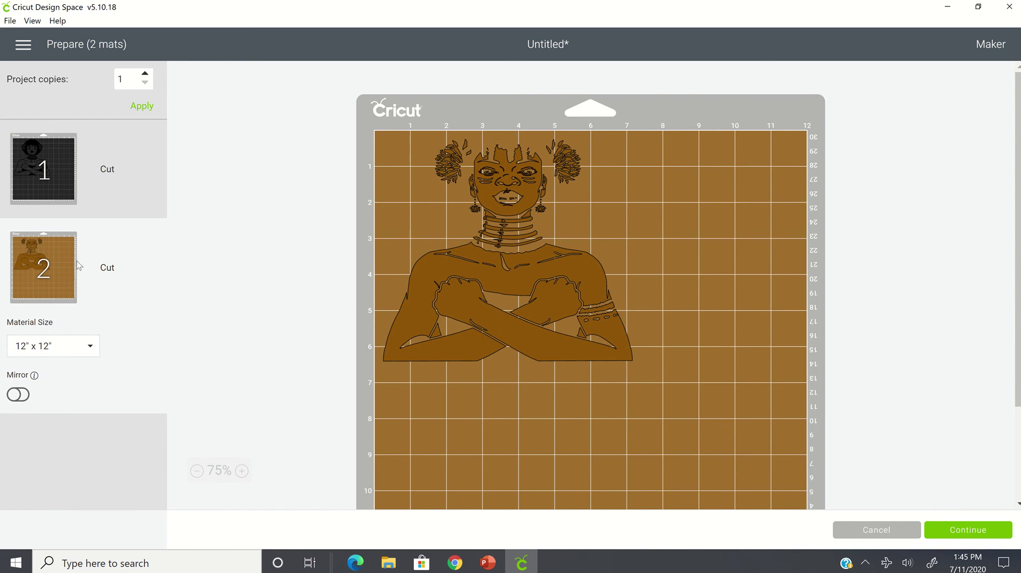
click(30, 169)
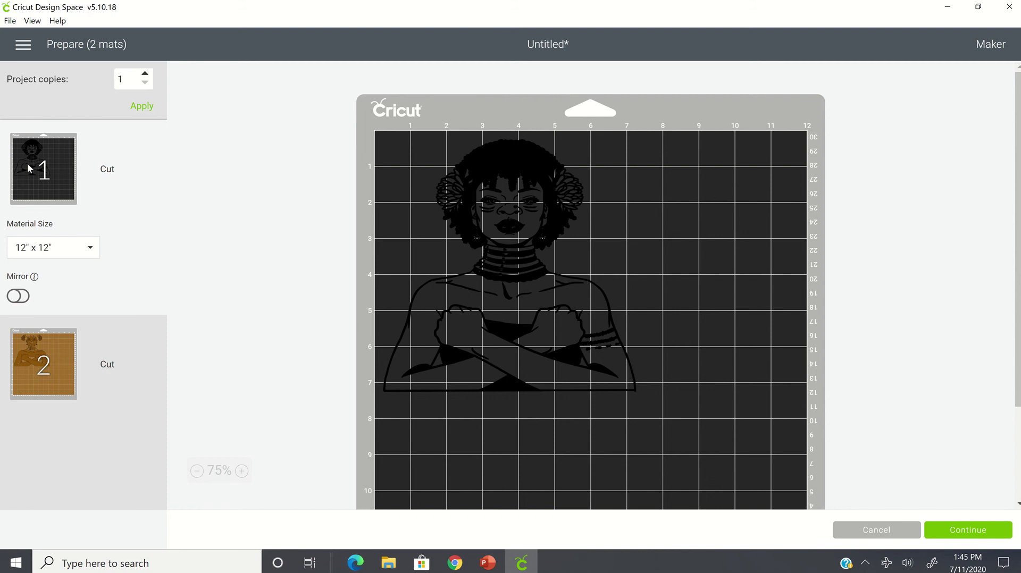
click(947, 538)
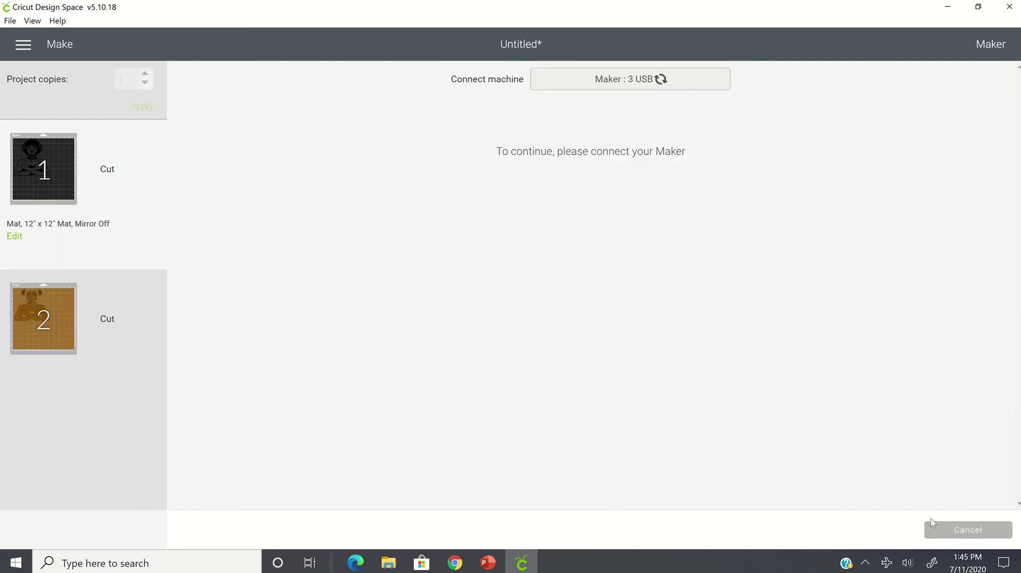
Cancel the cut, confirm with Yes, and leave the Prepare screen for the canvas.
click(962, 535)
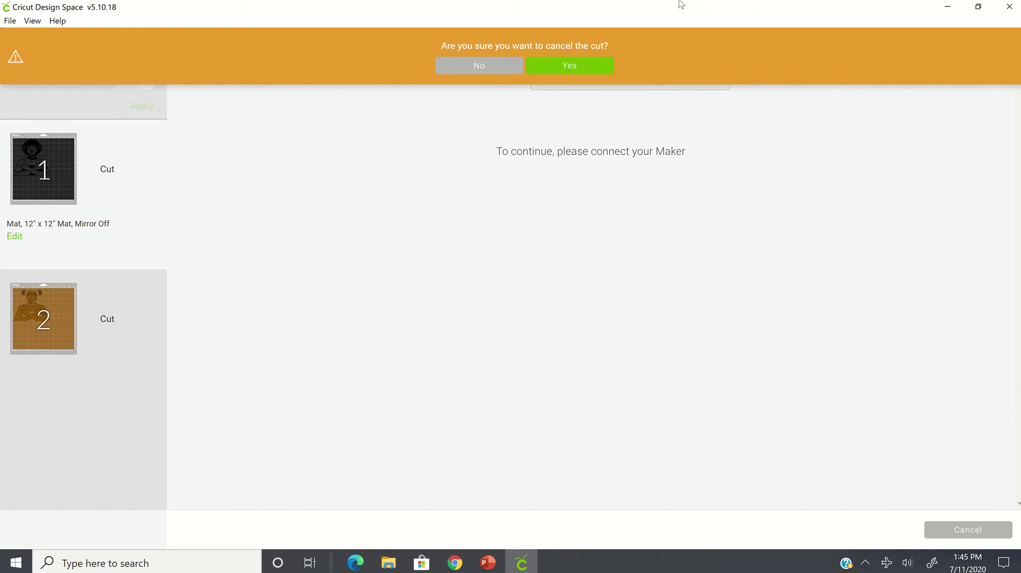
click(561, 67)
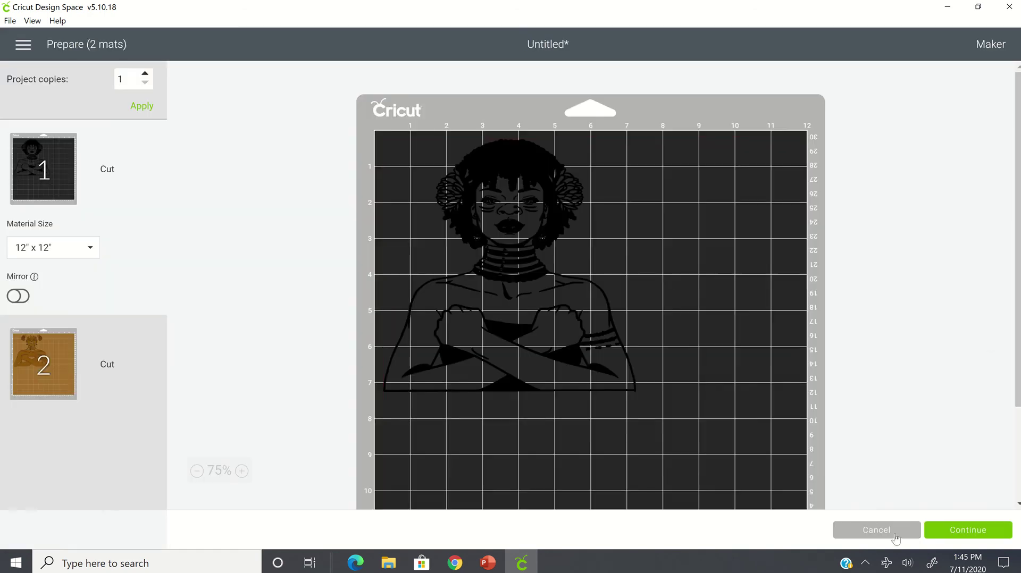
click(895, 534)
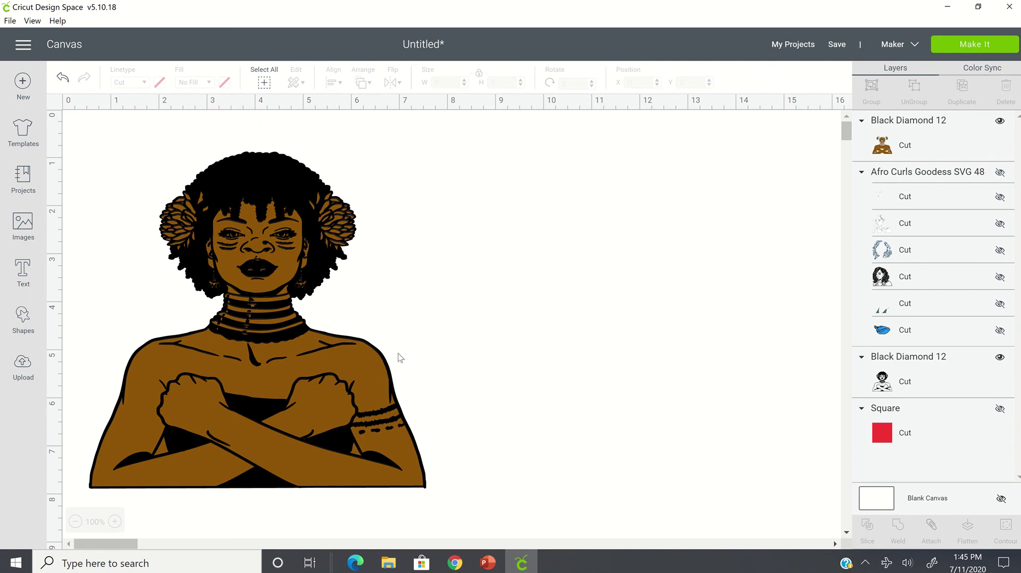
Change the figure's brown fill to white, then to the blue Material colour.
click(323, 368)
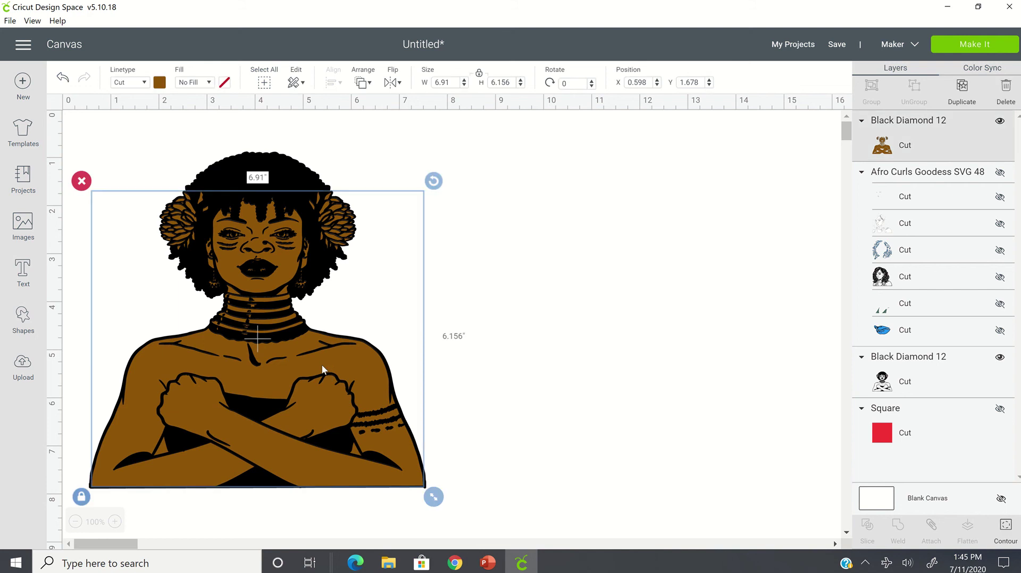
click(159, 82)
click(174, 205)
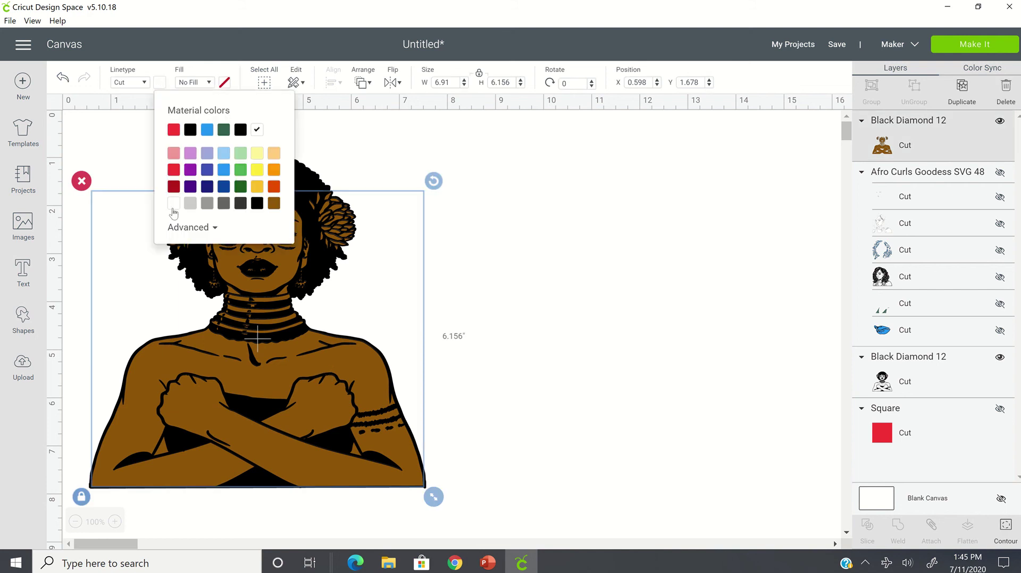
click(566, 244)
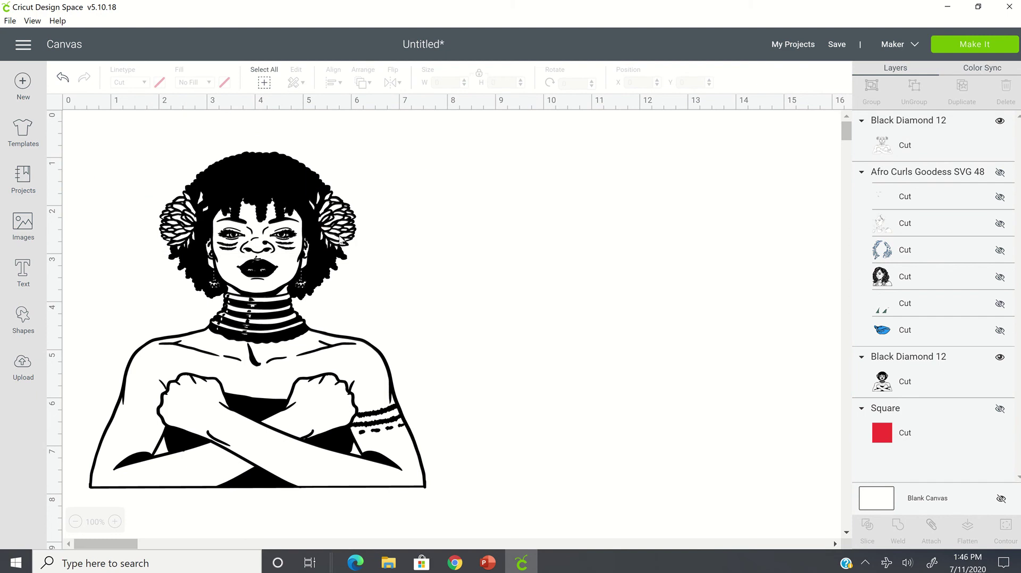
click(257, 336)
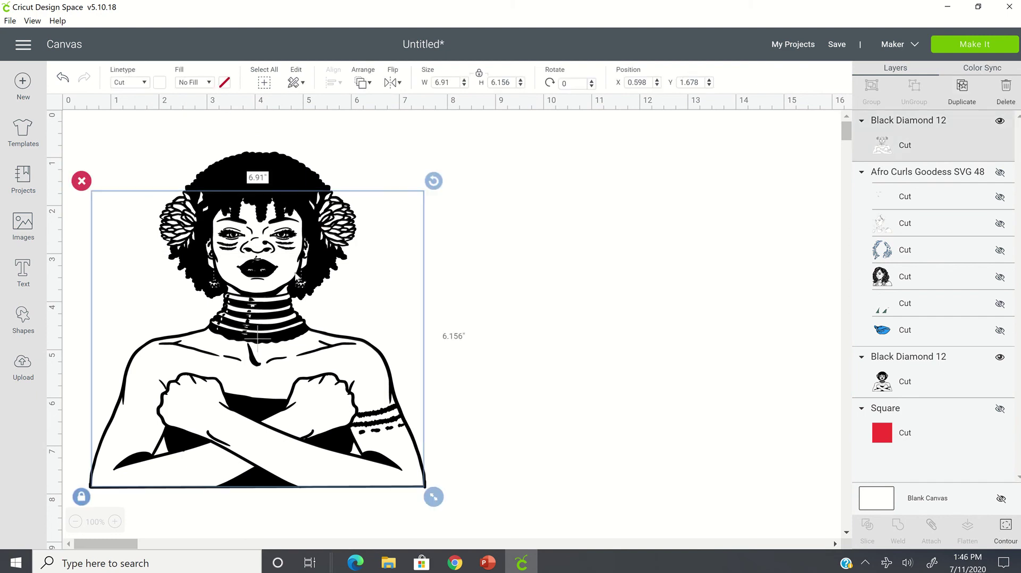
click(163, 83)
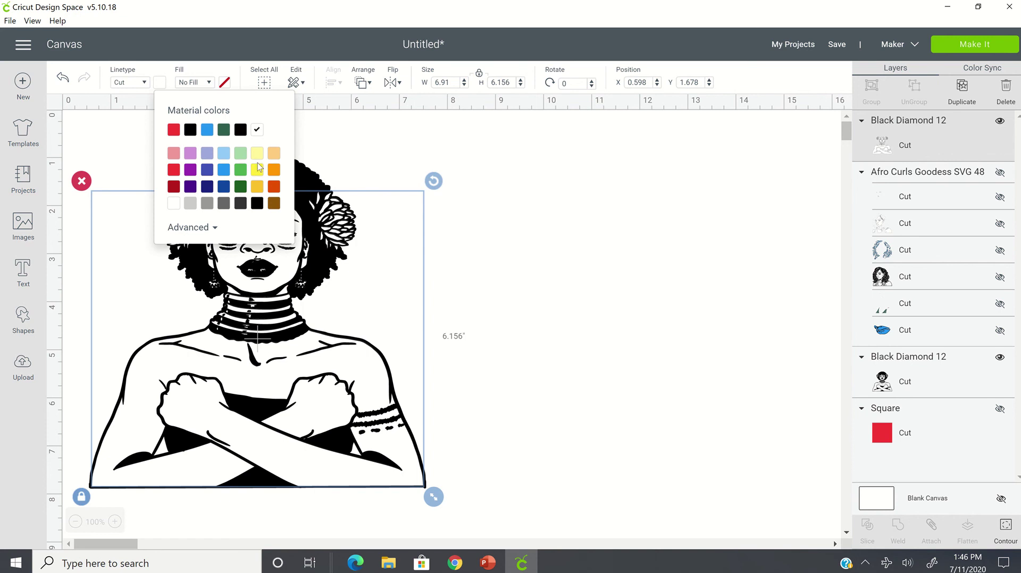
click(224, 170)
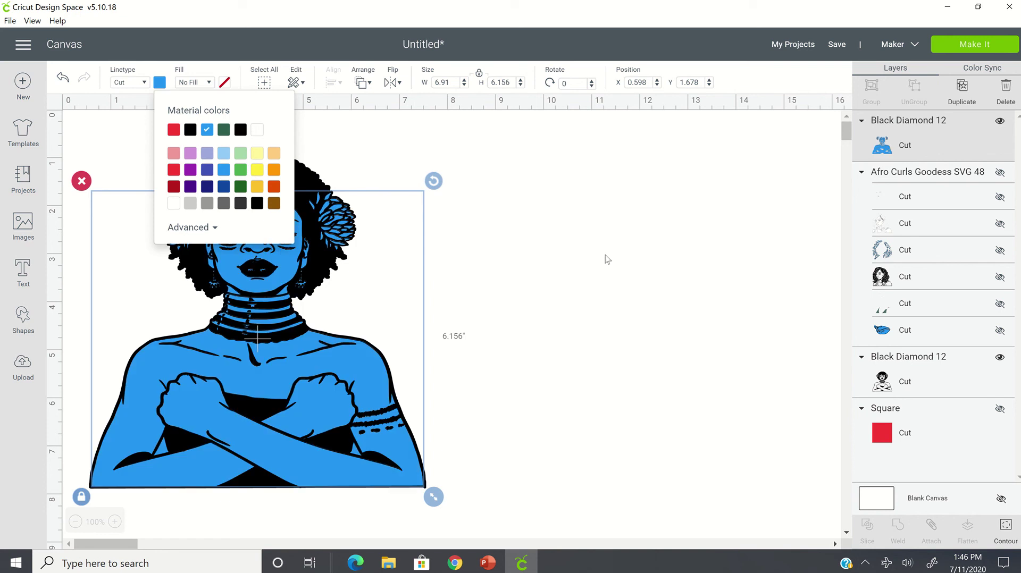
click(654, 261)
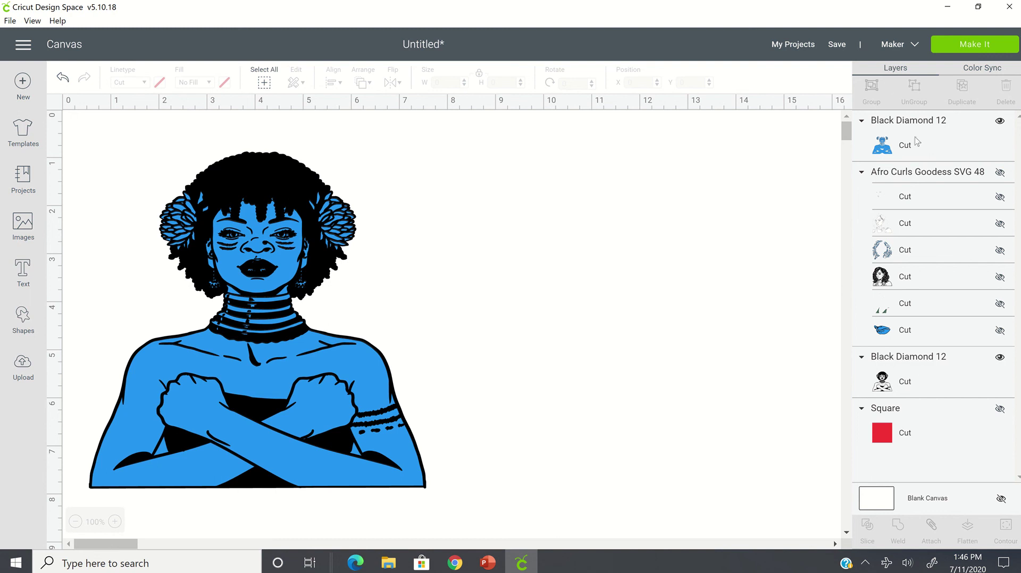
click(250, 307)
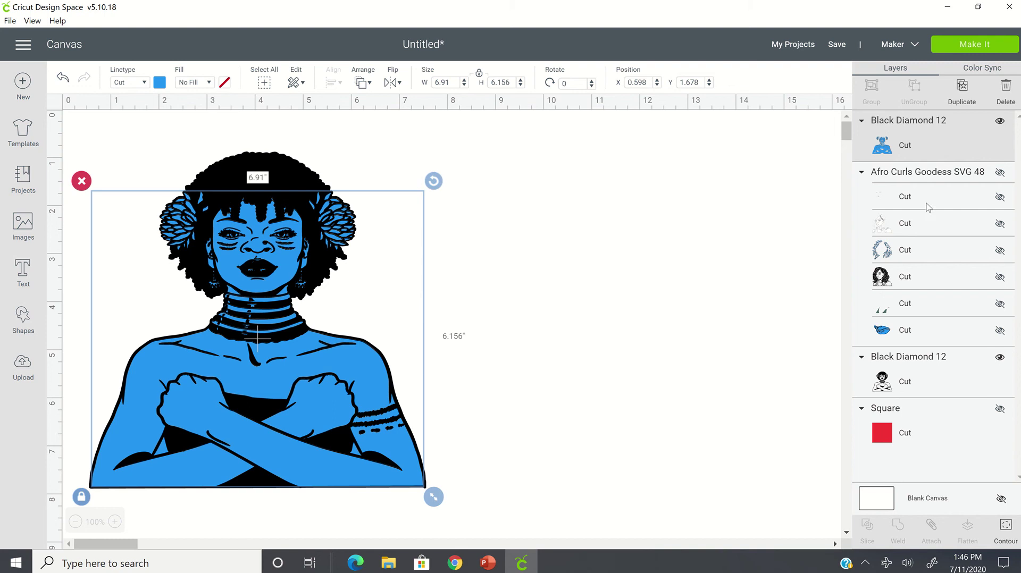
Unhide the Afro Curls Goodess SVG 48 portrait and position it right of the blue figure.
click(1000, 173)
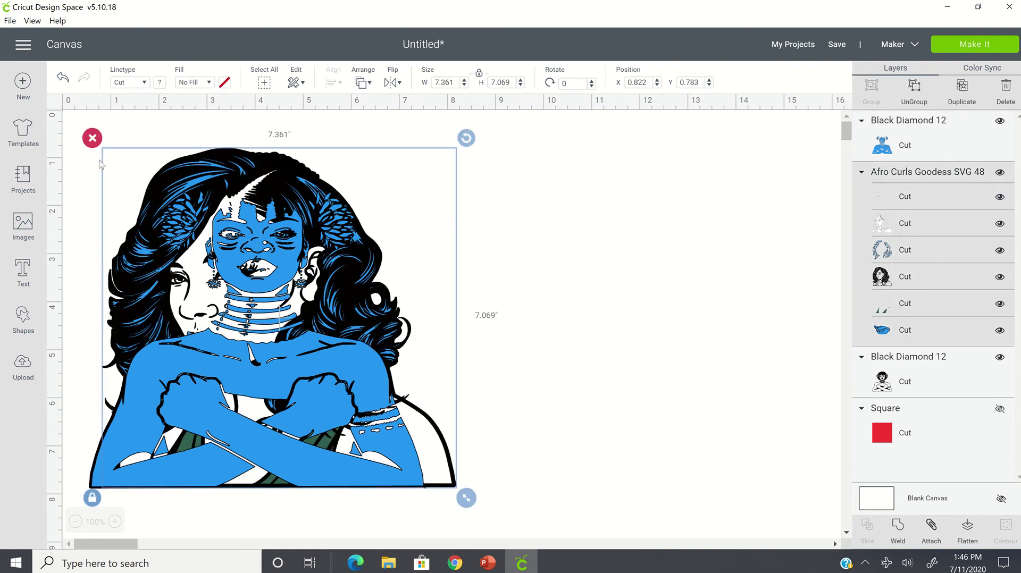
drag(103, 164, 118, 167)
drag(665, 225, 456, 153)
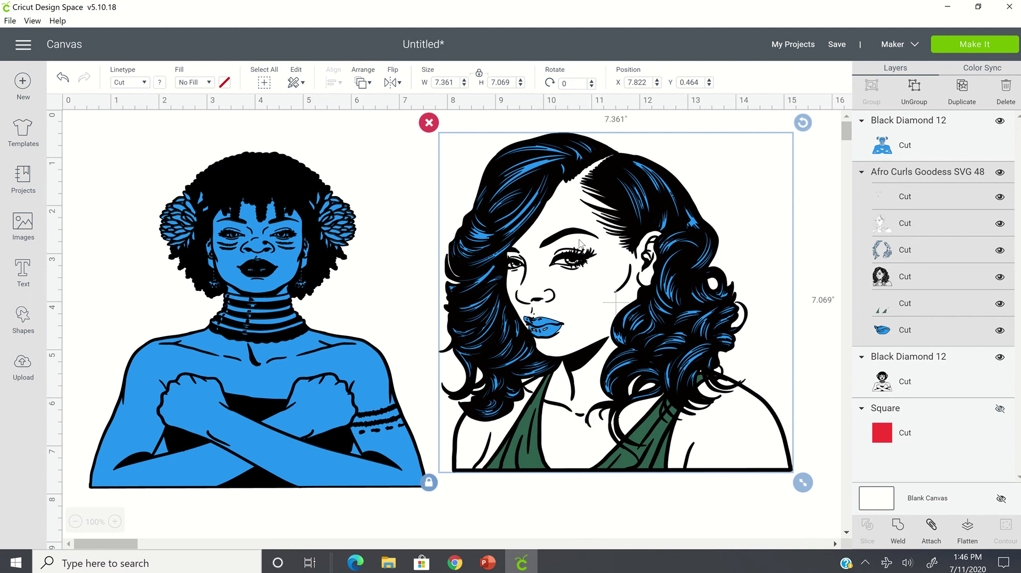
click(583, 407)
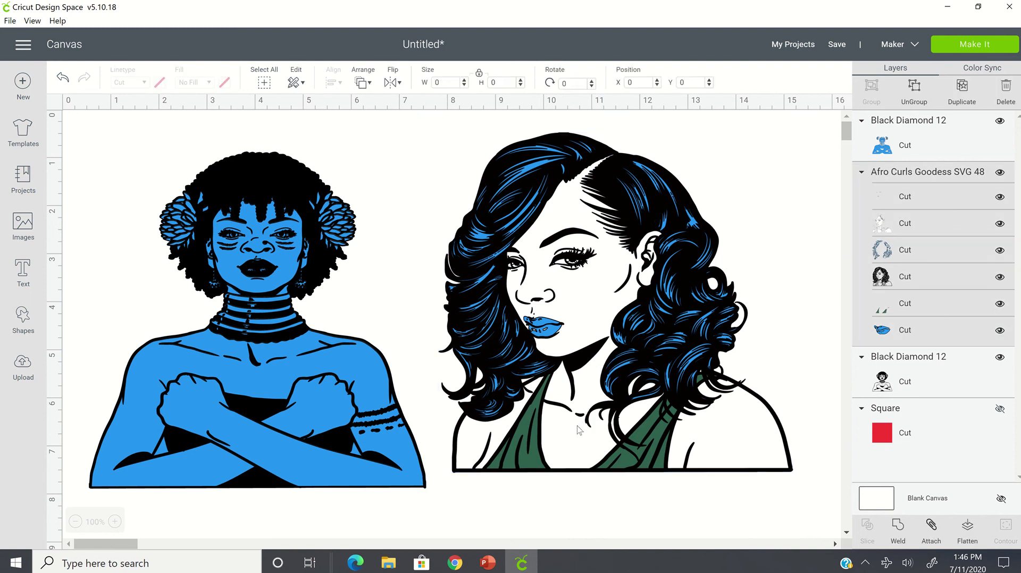
drag(584, 407, 580, 431)
click(472, 522)
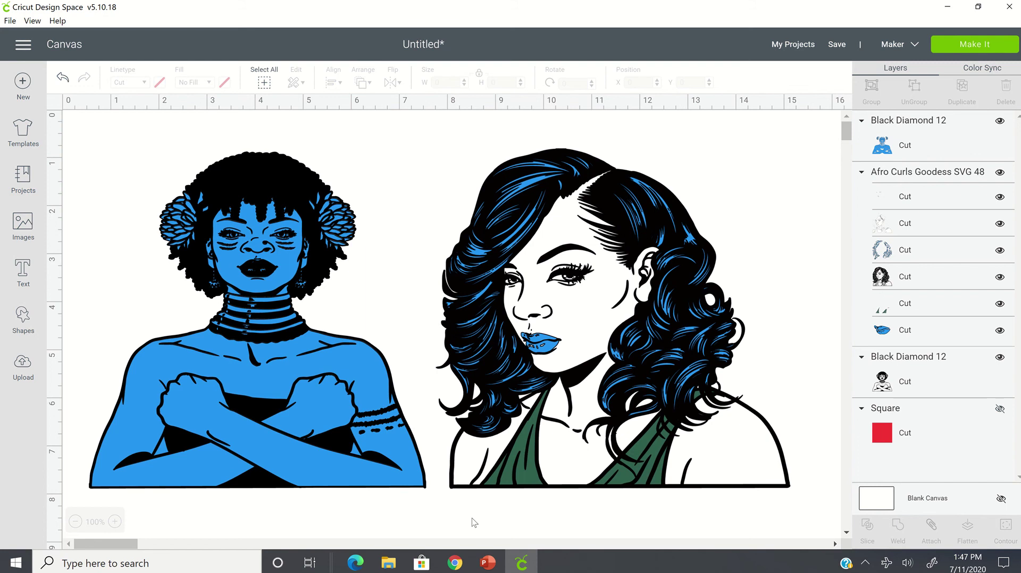
scroll(519, 311, down, 2)
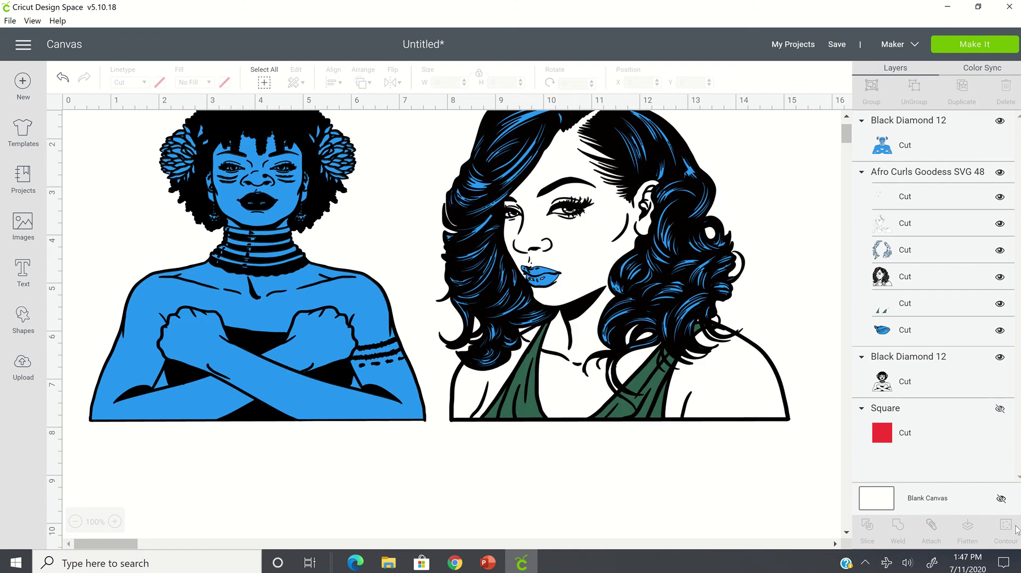
click(572, 228)
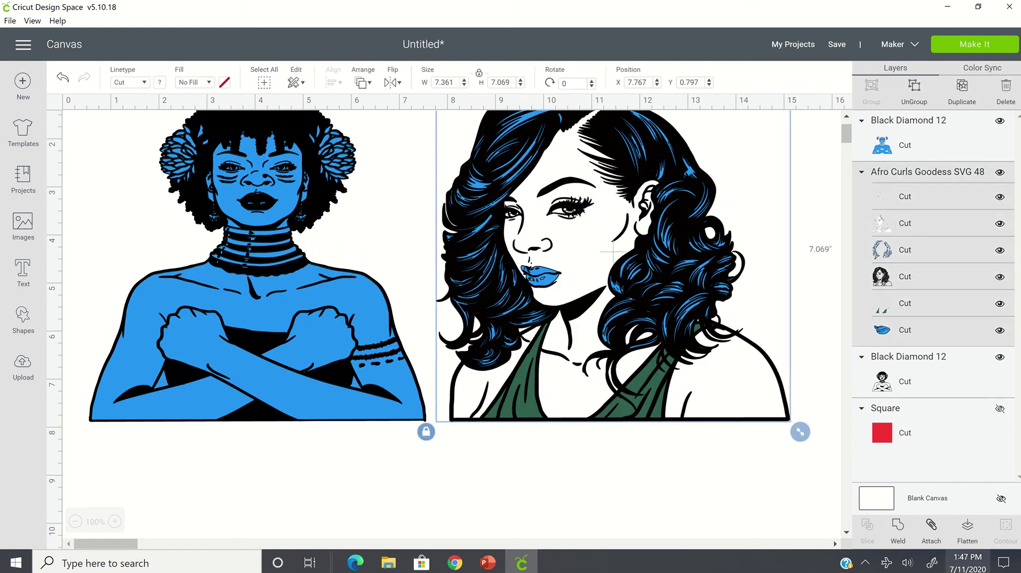
click(349, 356)
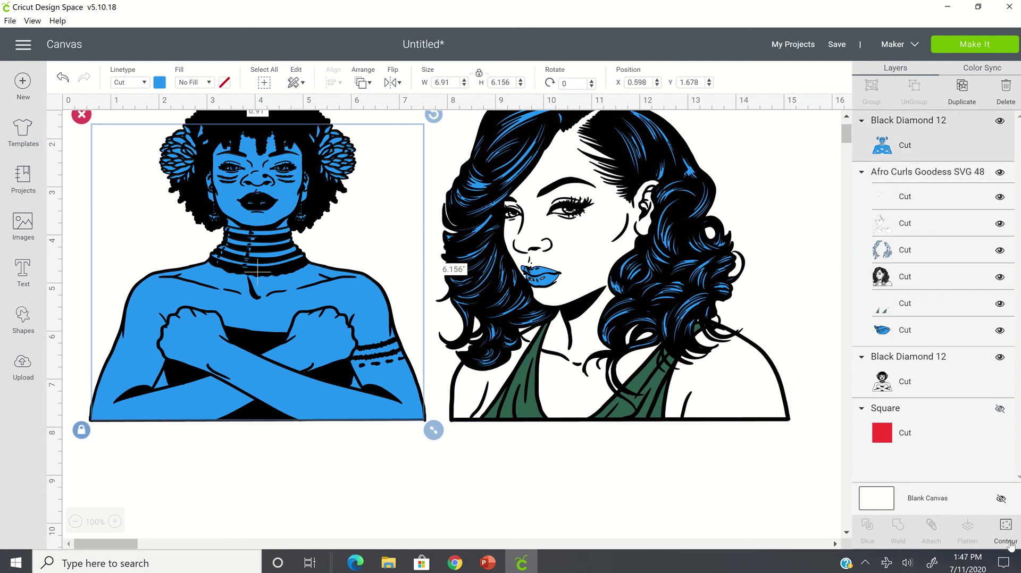
click(1006, 529)
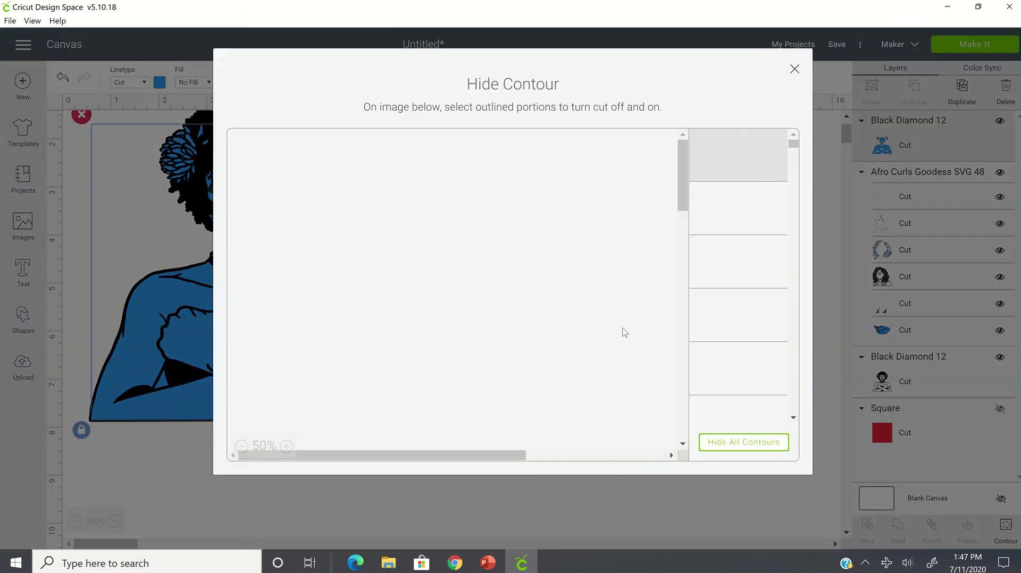
click(796, 76)
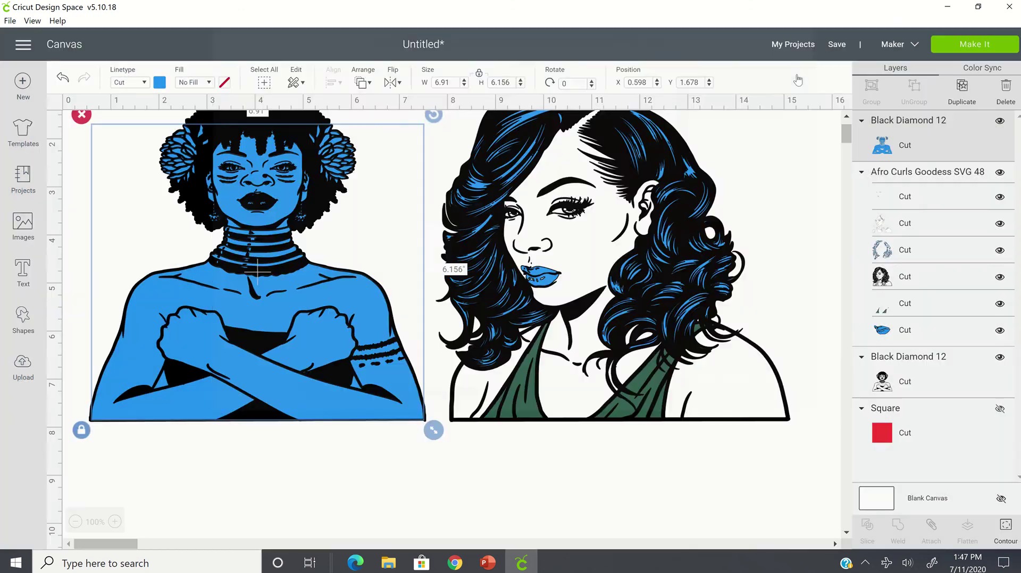